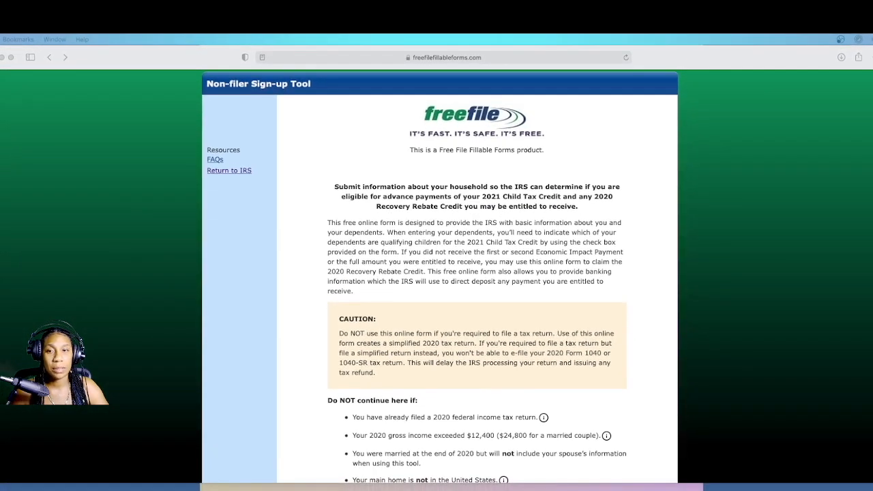
Step: Review the conditions for not continuing, view the note about an already filed 2020 federal return, and get started with the sign-up
{"action": "scroll", "coordinate": [440, 277], "scroll_direction": "down", "scroll_amount": 3}
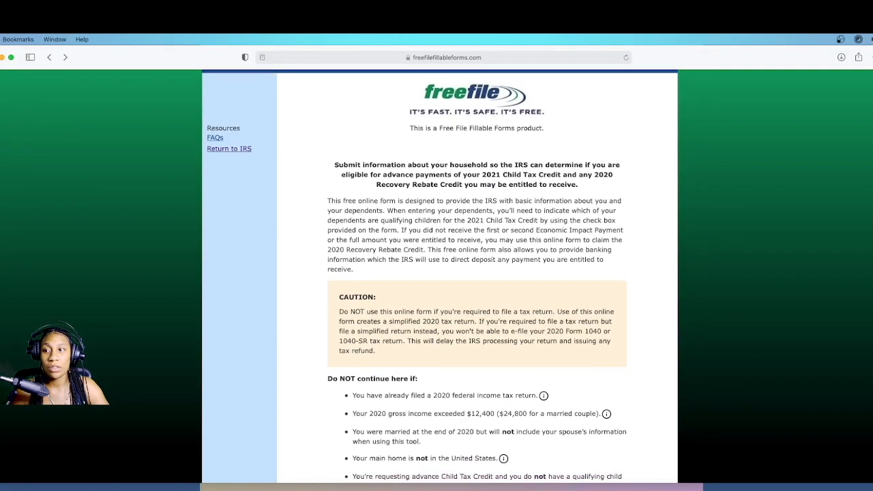
{"action": "scroll", "coordinate": [440, 276], "scroll_direction": "down", "scroll_amount": 3}
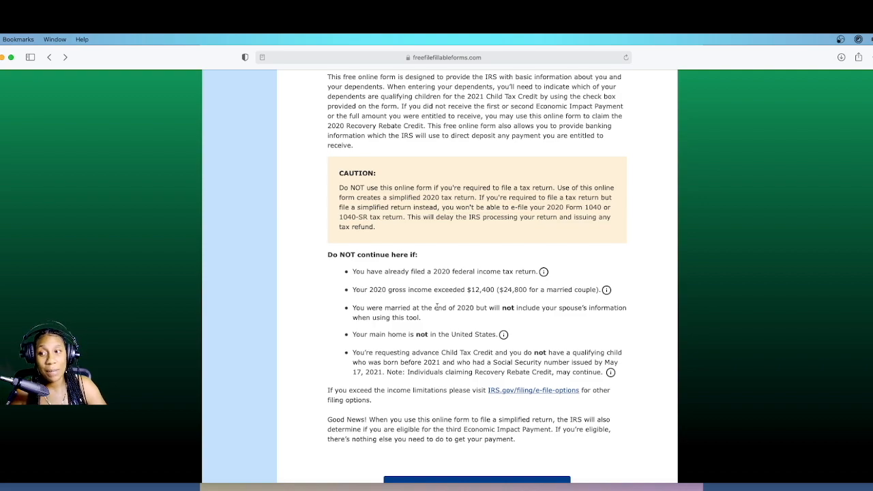
{"action": "scroll", "coordinate": [450, 317], "scroll_direction": "up", "scroll_amount": 1}
{"action": "left_click", "coordinate": [543, 284]}
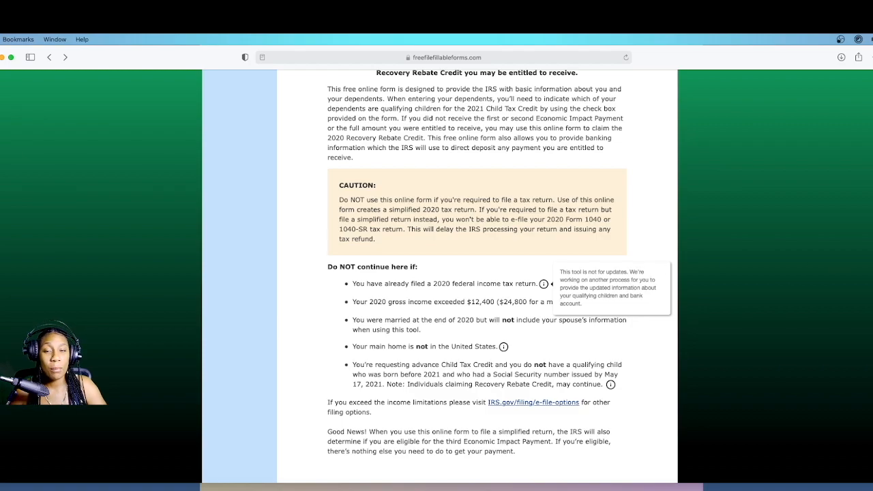
{"action": "scroll", "coordinate": [864, 315], "scroll_direction": "down", "scroll_amount": 2}
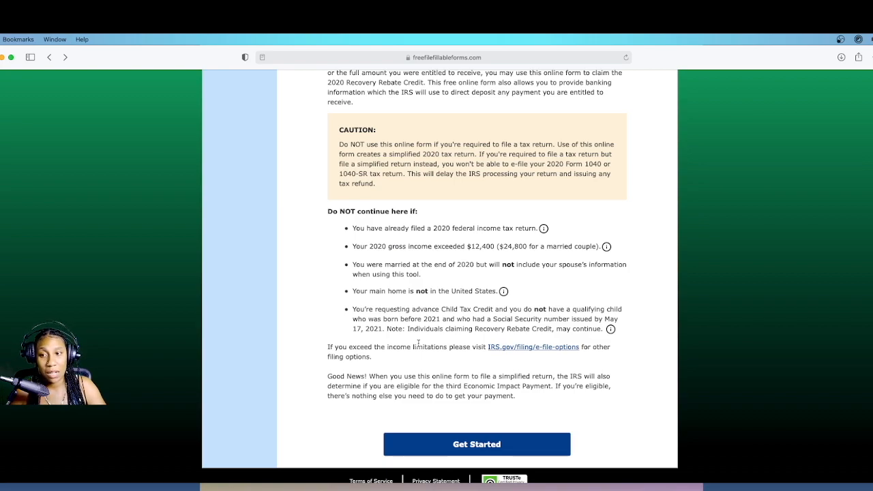
{"action": "left_click", "coordinate": [454, 442]}
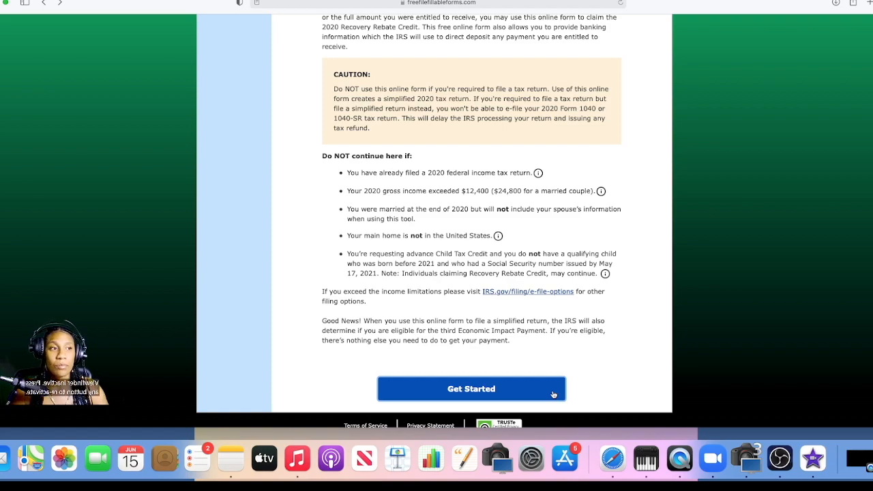
{"action": "left_click", "coordinate": [433, 387]}
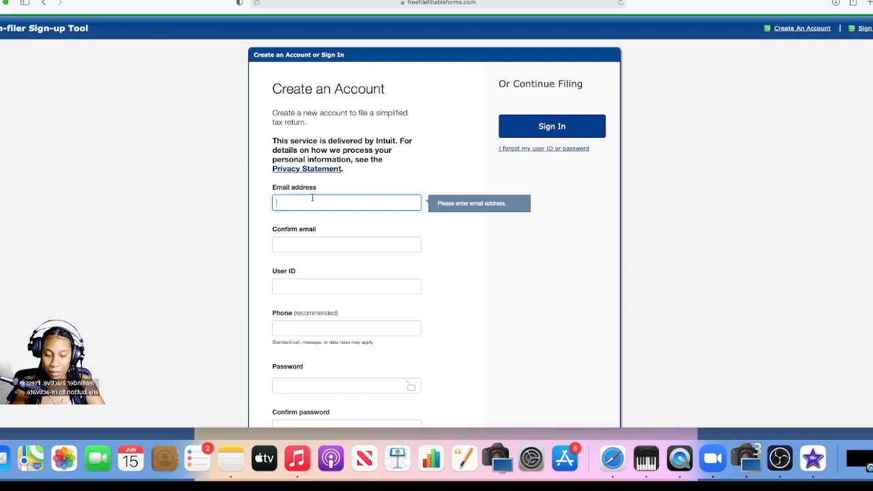
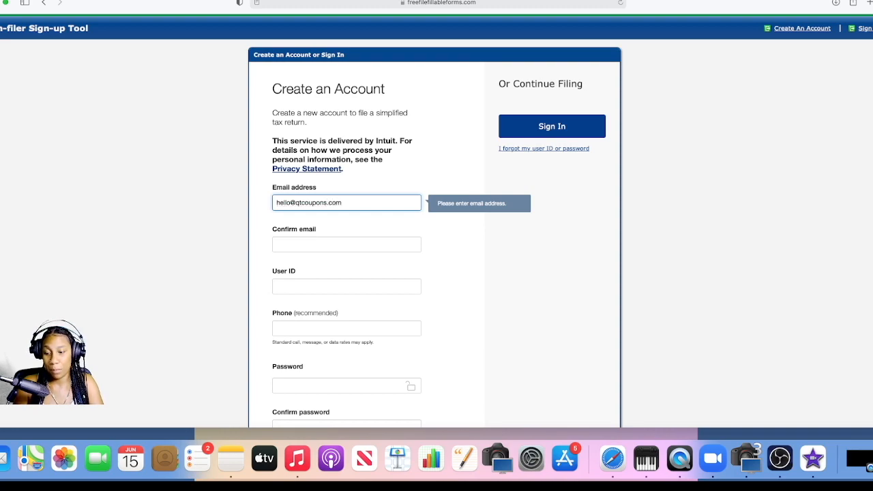
Step: Fill in the e-mail address for the new account and repeat it for confirmation
{"action": "key", "text": "Tab"}
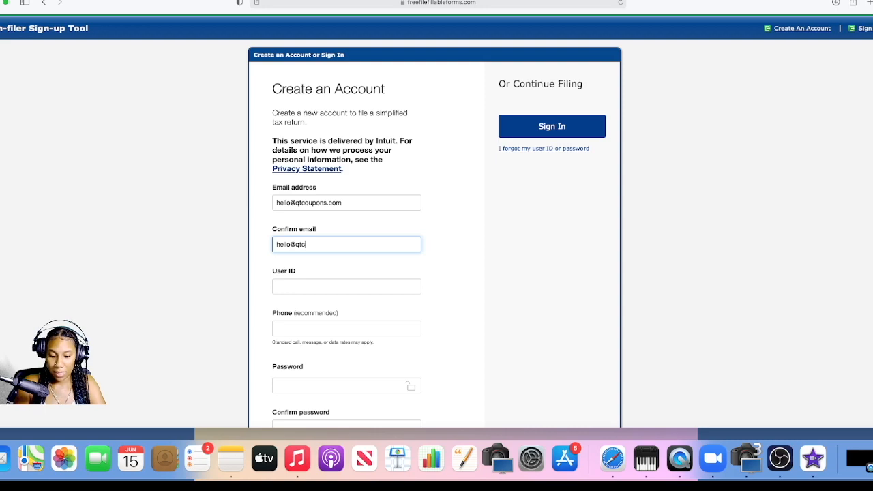
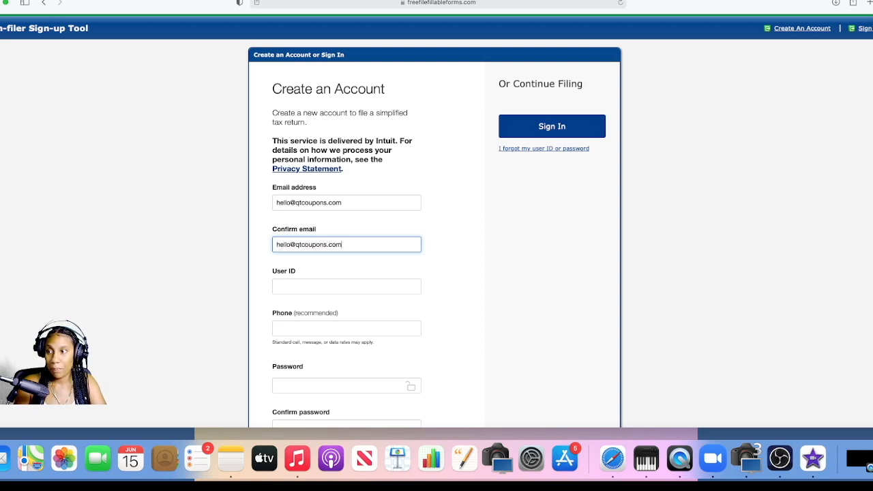
Step: Enter a user ID for the new account
{"action": "key", "text": "Tab"}
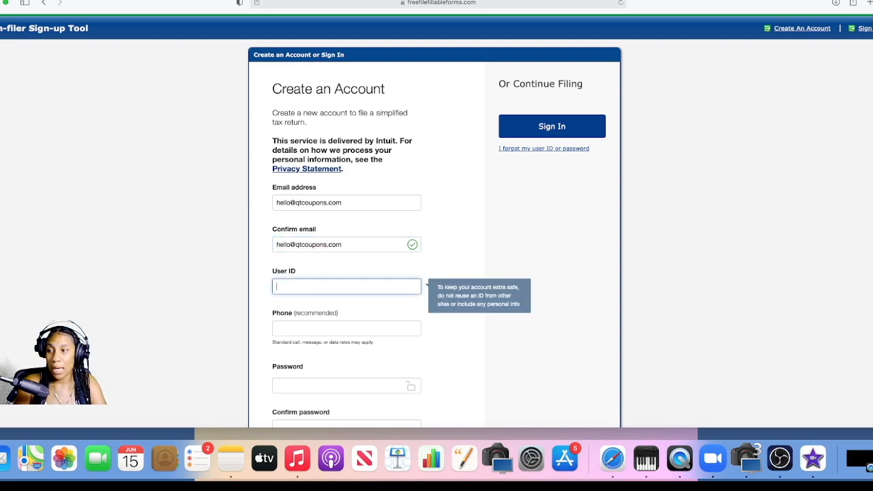
{"action": "type", "text": "Prin"}
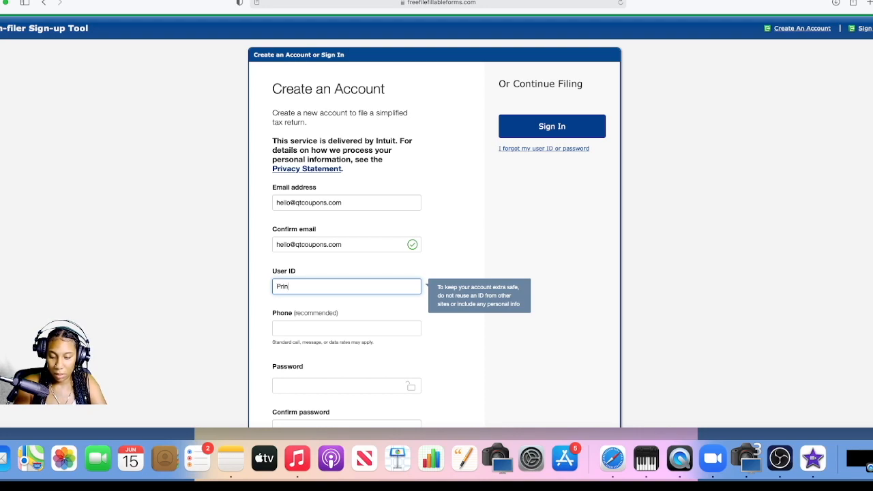
{"action": "type", "text": "ce"}
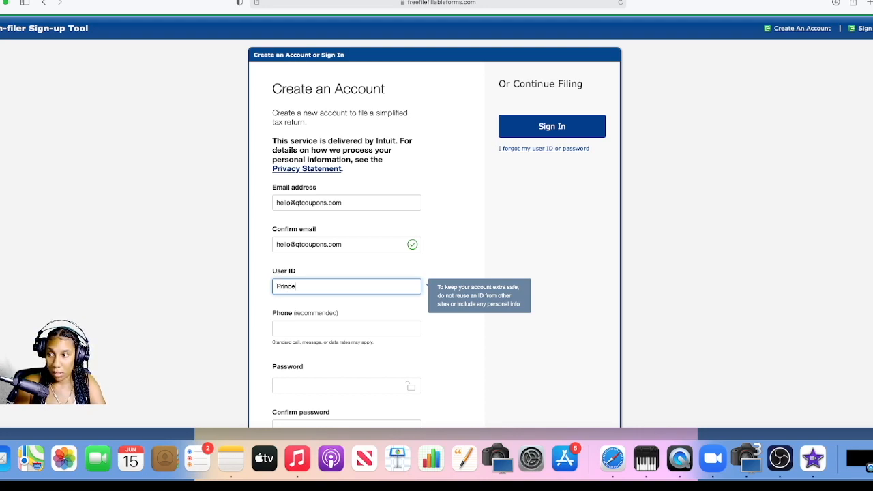
{"action": "type", "text": "ssT"}
{"action": "key", "text": "Tab"}
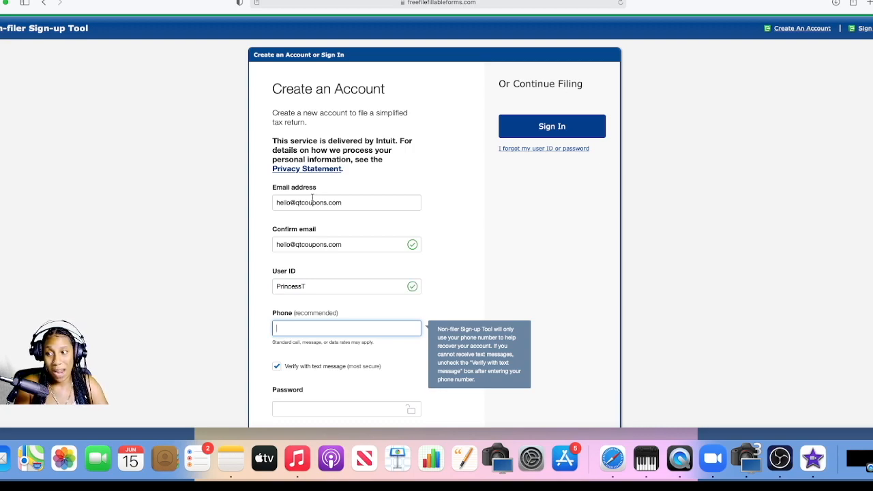
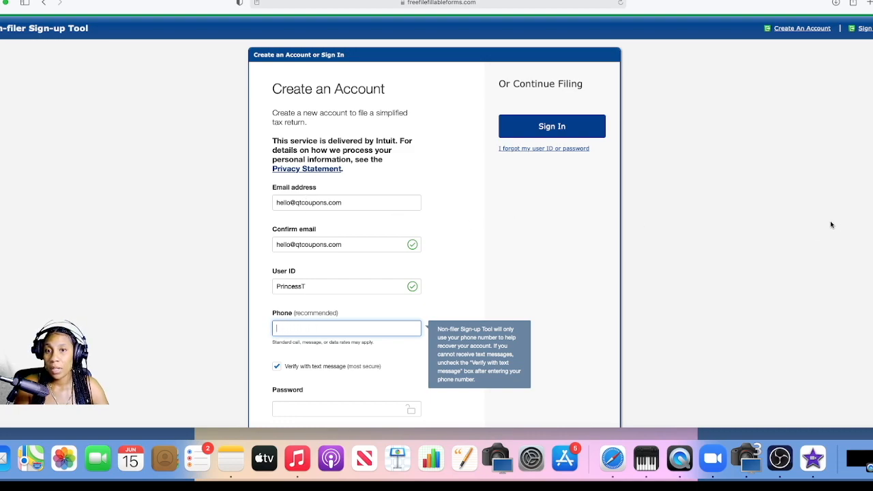
Step: Leave the phone number blank, enter and confirm the account password, and try to create the account
{"action": "scroll", "coordinate": [439, 228], "scroll_direction": "down", "scroll_amount": 3}
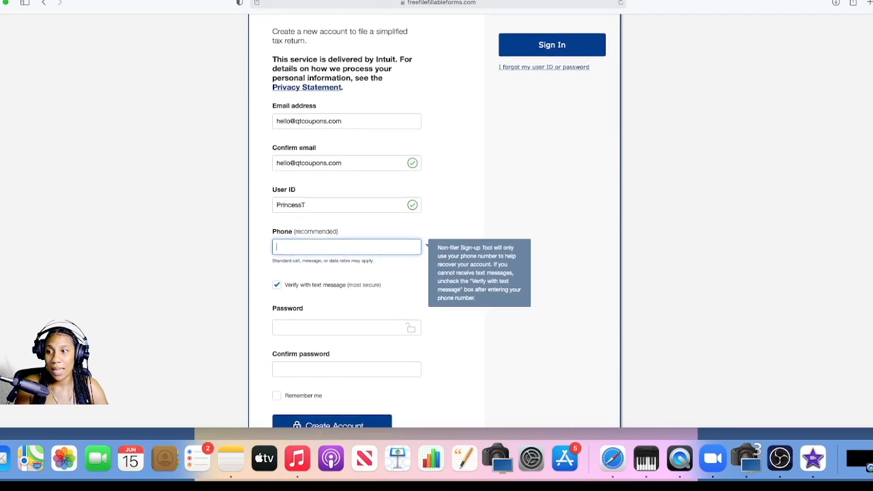
{"action": "left_click", "coordinate": [294, 330]}
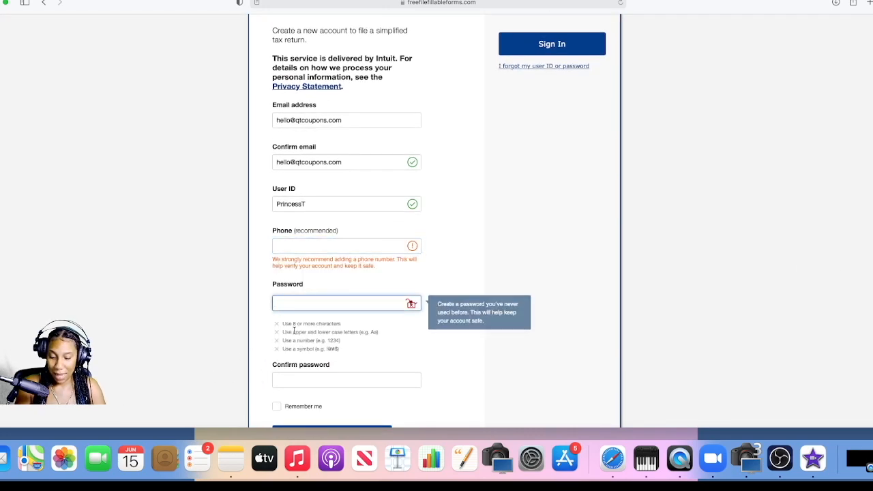
{"action": "type", "text": "••••••••••"}
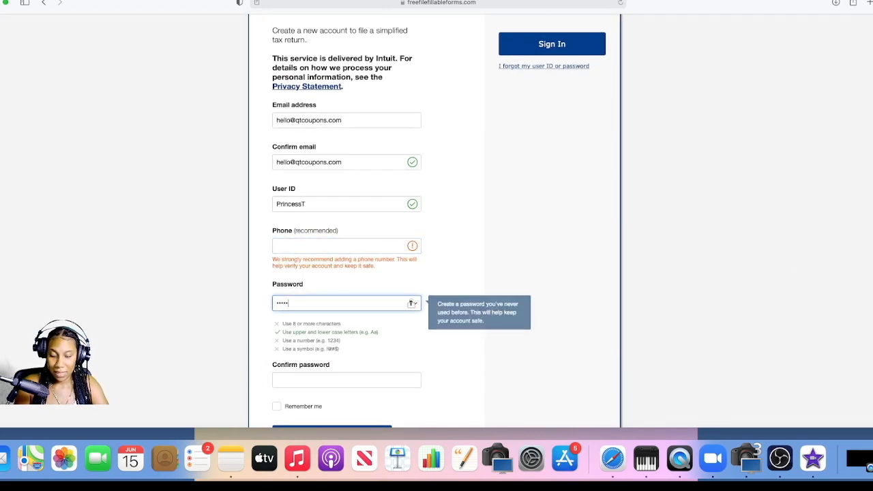
{"action": "key", "text": "Tab"}
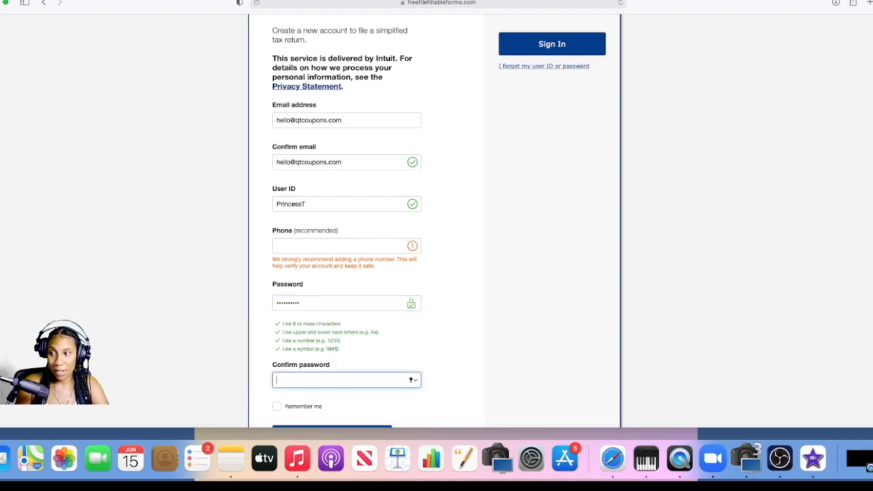
{"action": "type", "text": "••••••••••"}
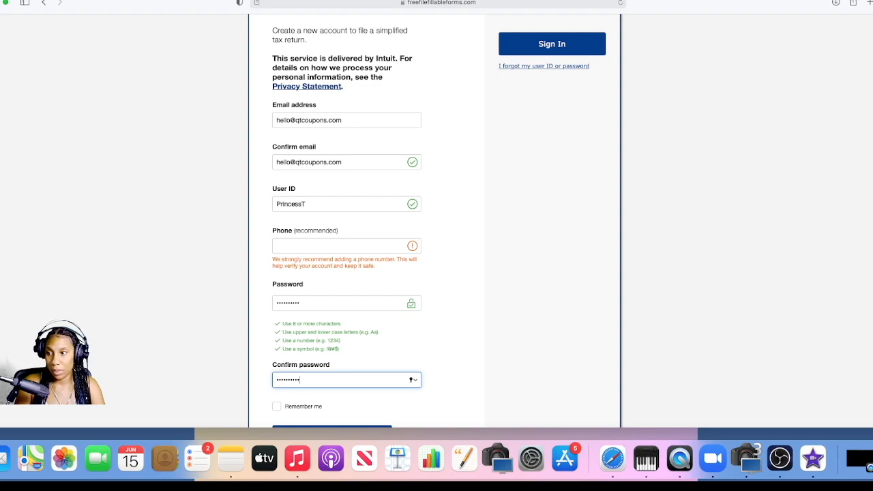
{"action": "scroll", "coordinate": [392, 300], "scroll_direction": "up", "scroll_amount": 3}
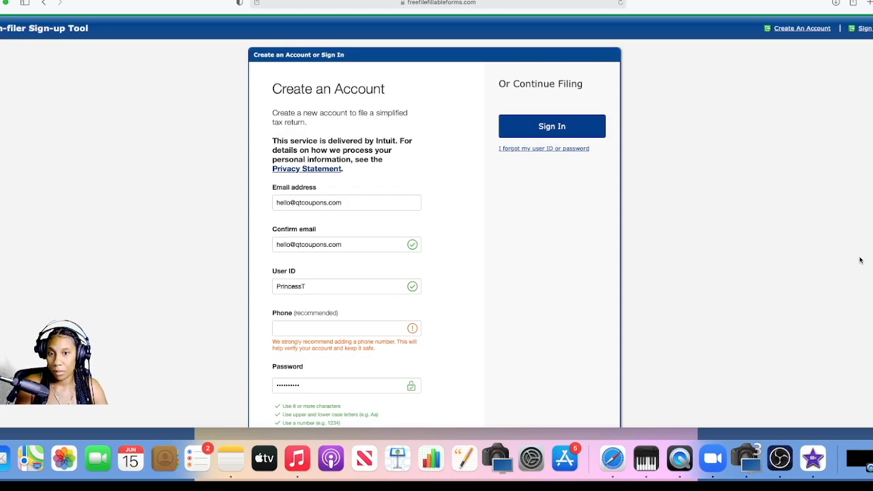
{"action": "scroll", "coordinate": [859, 259], "scroll_direction": "down", "scroll_amount": 5}
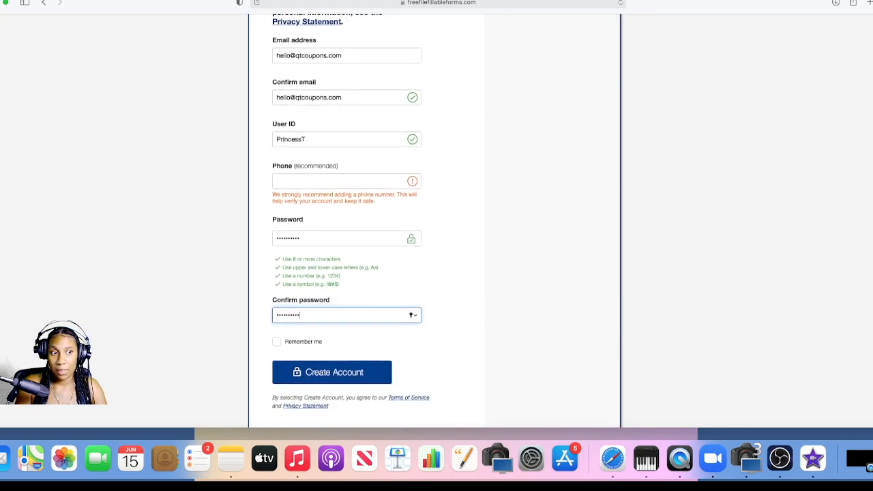
{"action": "left_click", "coordinate": [356, 379]}
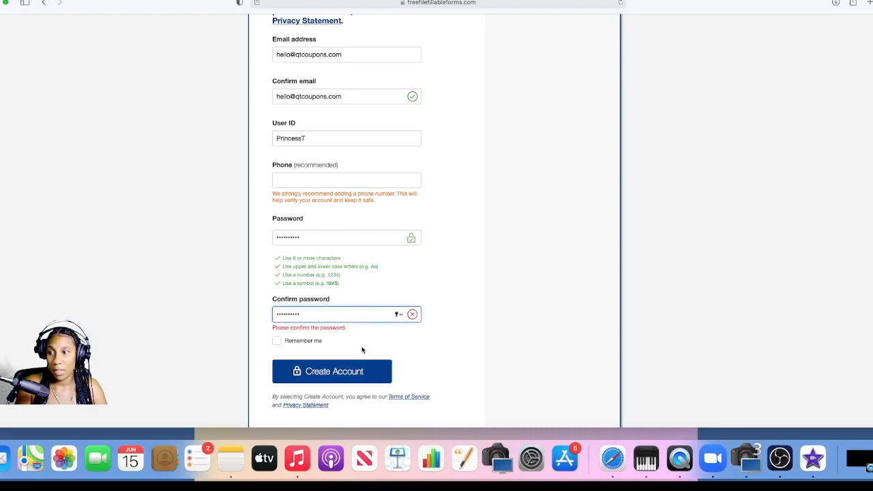
Step: Try to re-enter the password in the password confirmation field
{"action": "left_click", "coordinate": [318, 238]}
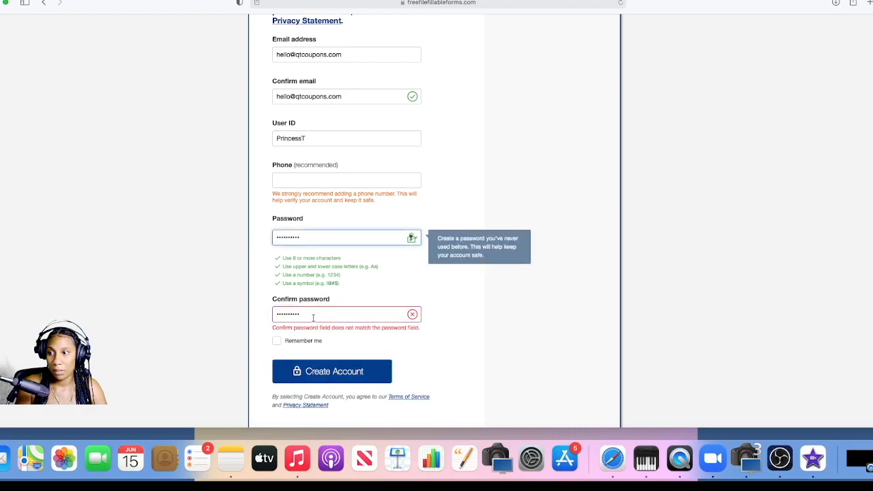
{"action": "key", "text": "Tab"}
{"action": "type", "text": "••••••••••"}
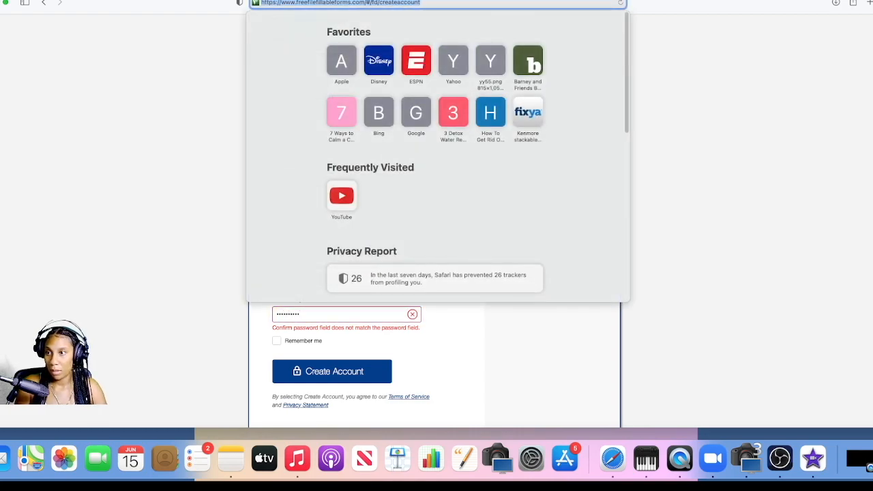
{"action": "left_click", "coordinate": [212, 179]}
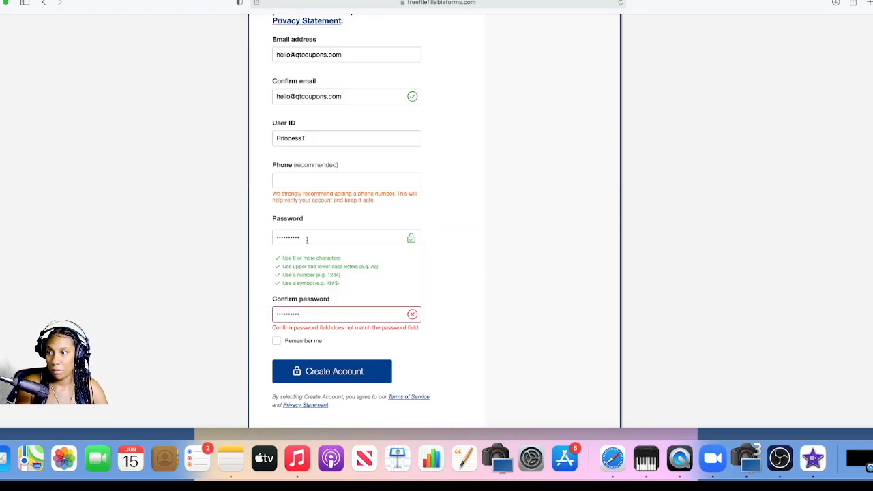
Step: Replace the account password with a newly entered one and enter the matching password confirmation
{"action": "left_click_drag", "start_coordinate": [307, 239], "coordinate": [246, 238]}
{"action": "type", "text": "••••••••••"}
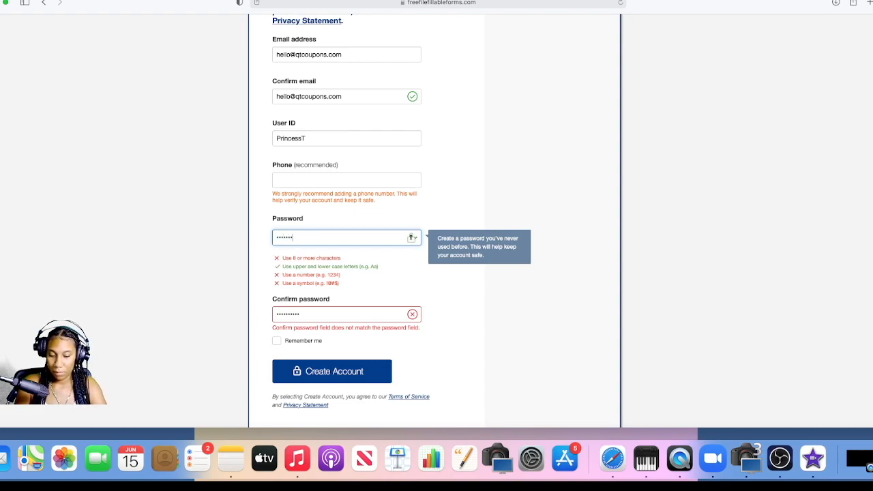
{"action": "key", "text": "Tab"}
{"action": "type", "text": "•••••••••"}
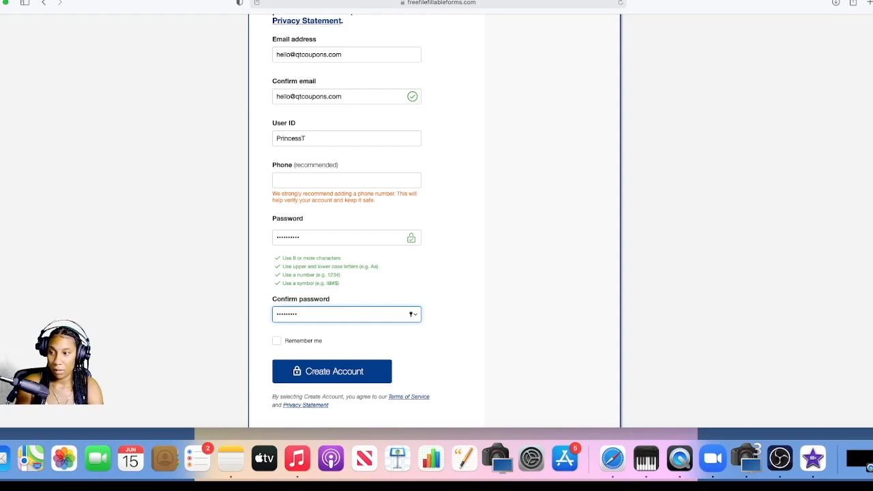
Step: Create the account and continue to the tax form without saving the password in the browser
{"action": "left_click", "coordinate": [309, 370]}
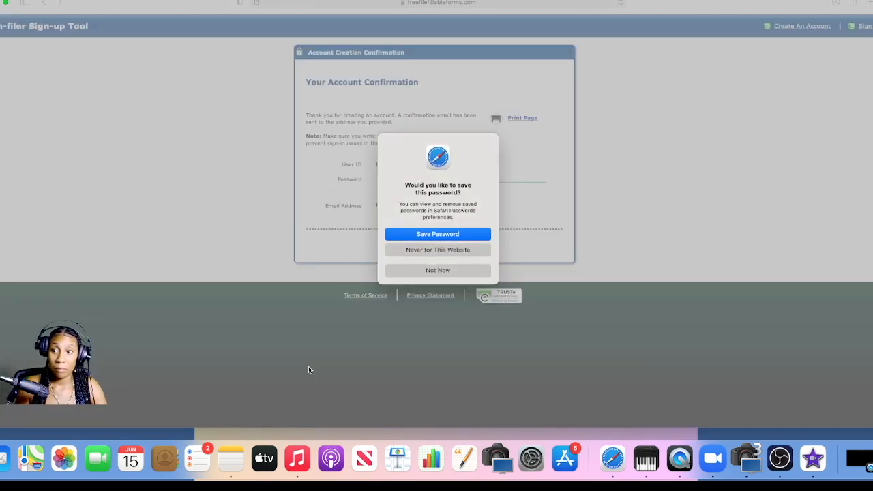
{"action": "left_click", "coordinate": [444, 273]}
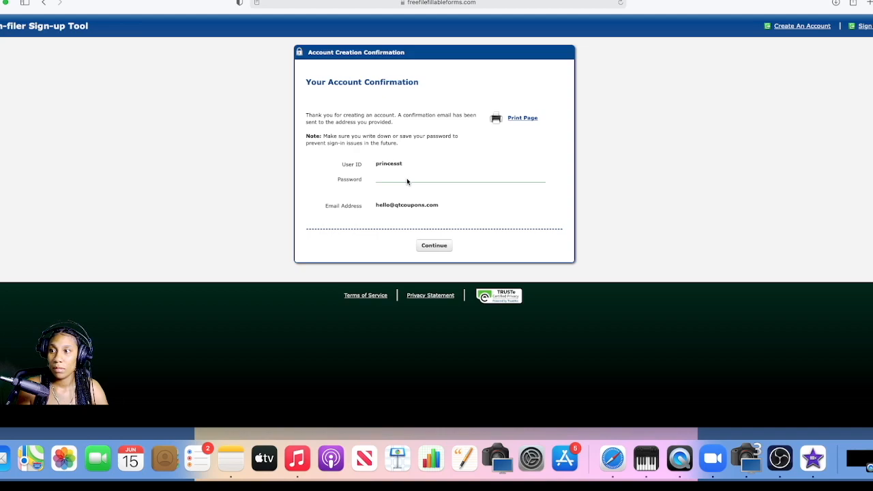
{"action": "left_click", "coordinate": [434, 246]}
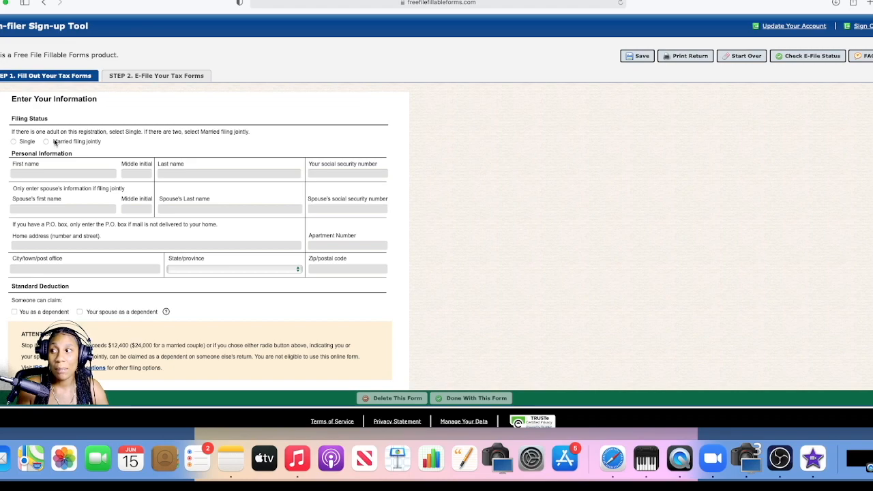
Step: Enter the taxpayer's first name, last name and social security number, leaving the middle initial blank
{"action": "left_click", "coordinate": [36, 173]}
{"action": "type", "text": "Princess"}
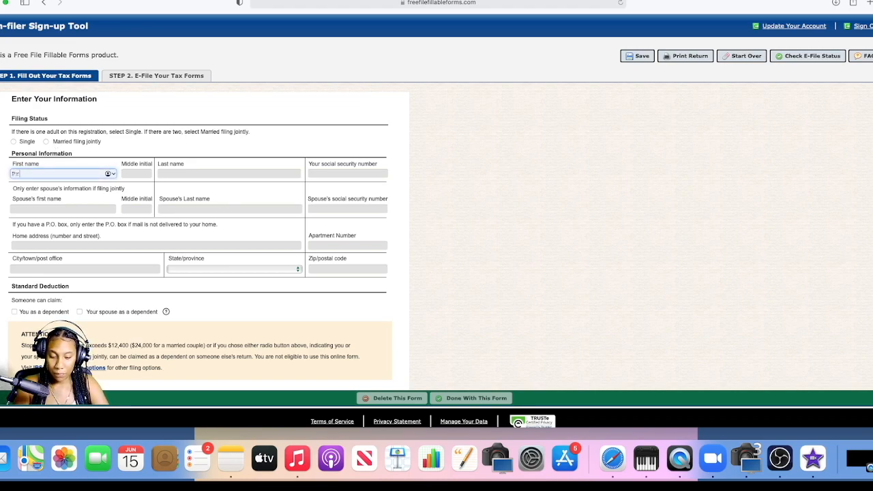
{"action": "key", "text": "Tab"}
{"action": "key", "text": "Tab"}
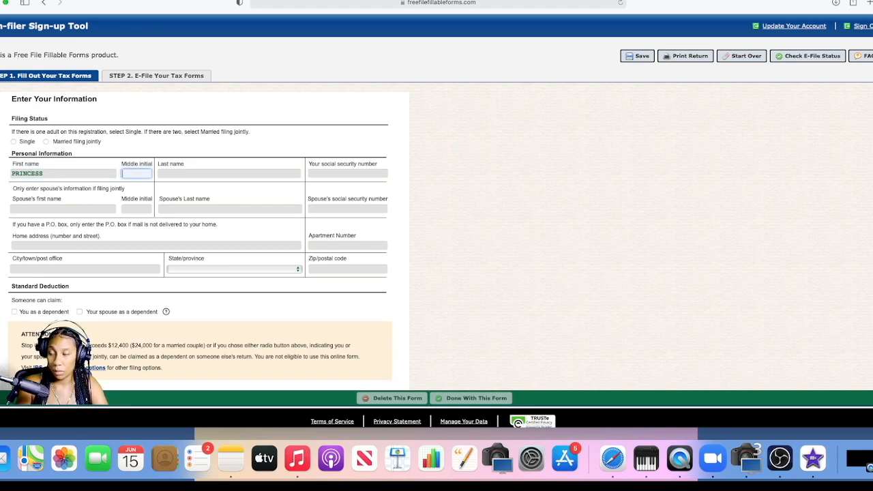
{"action": "key", "text": "BackSpace"}
{"action": "type", "text": "Tiana"}
{"action": "key", "text": "Tab"}
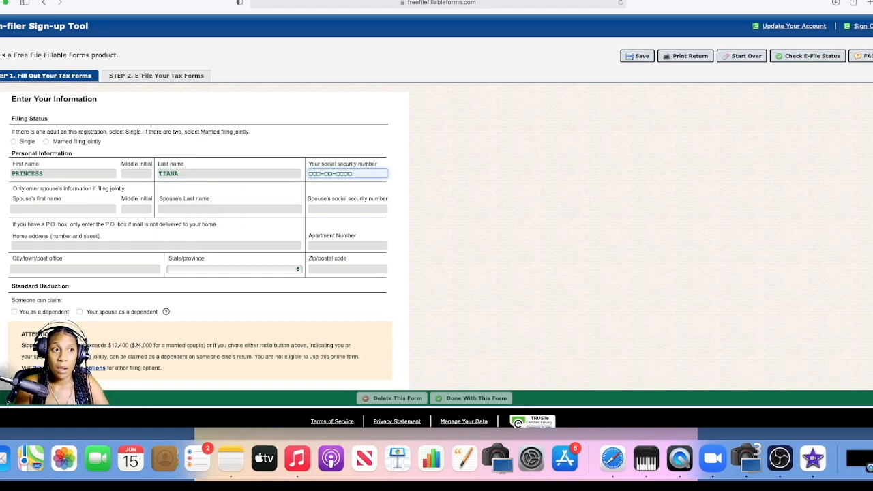
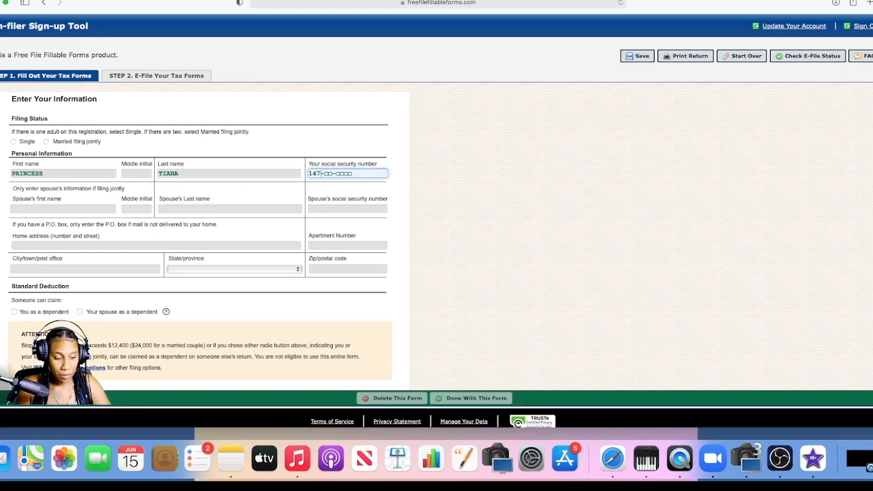
{"action": "key", "text": "Tab"}
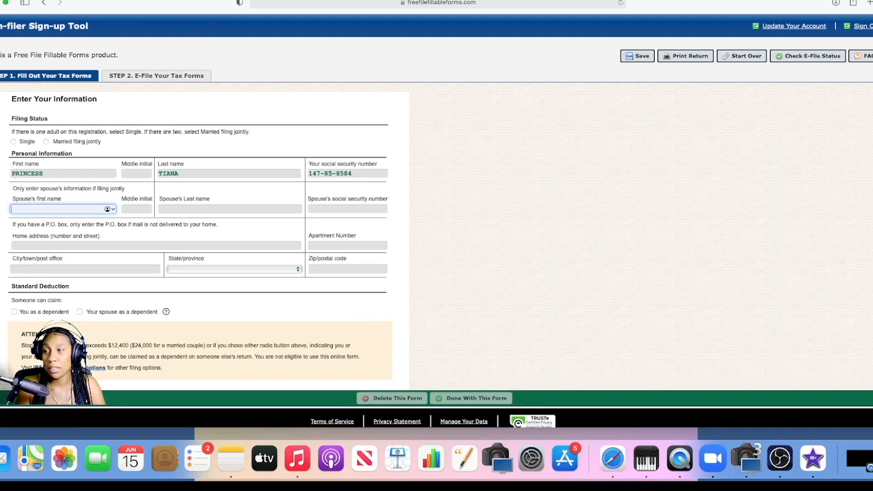
Step: Leave the spouse's fields and apartment number blank and enter the street line of the home address
{"action": "key", "text": "Tab"}
{"action": "key", "text": "Tab"}
{"action": "key", "text": "Tab"}
{"action": "key", "text": "Tab"}
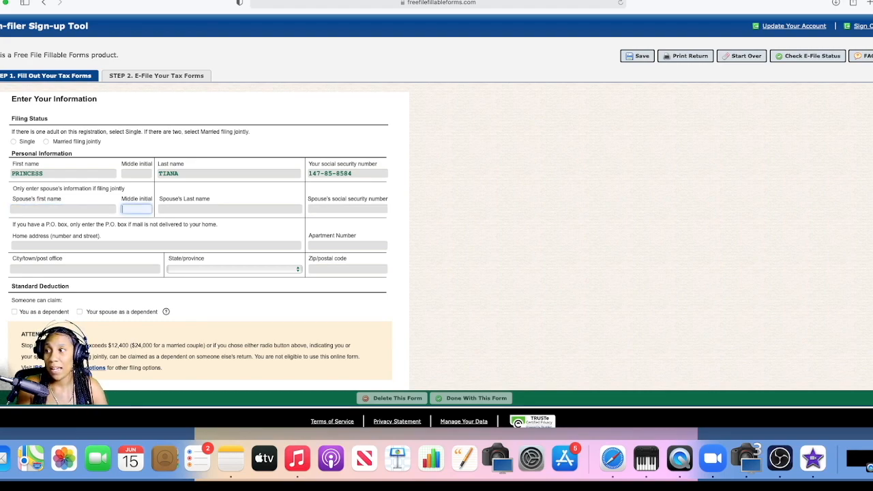
{"action": "type", "text": "12"}
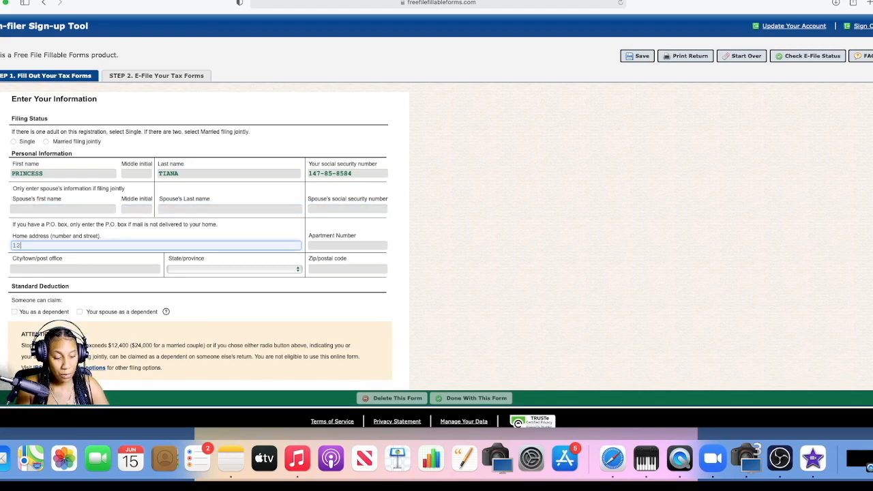
{"action": "type", "text": "3 Sesame "}
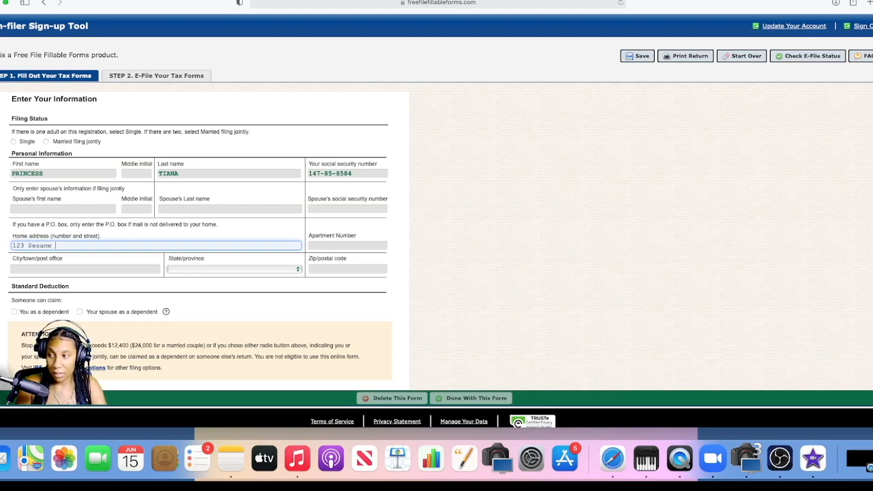
{"action": "type", "text": "Street"}
{"action": "key", "text": "Tab"}
{"action": "key", "text": "Tab"}
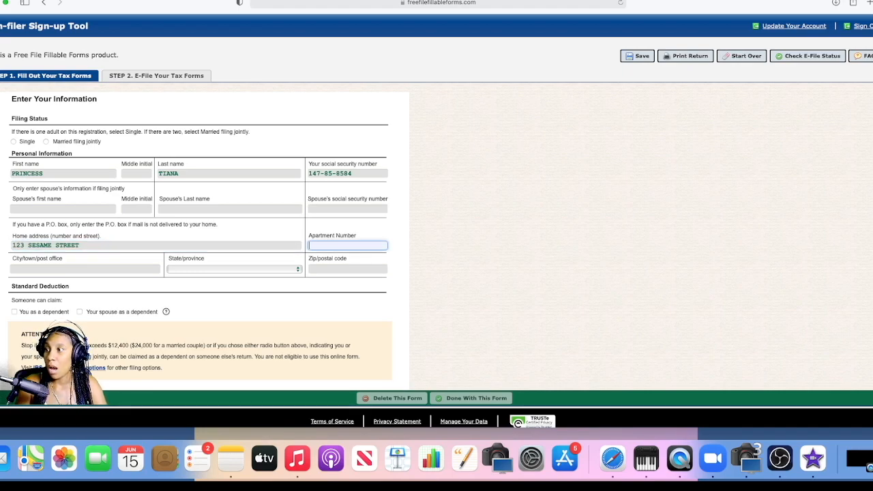
Step: Complete the home address with its city, state and ZIP code
{"action": "type", "text": "Los"}
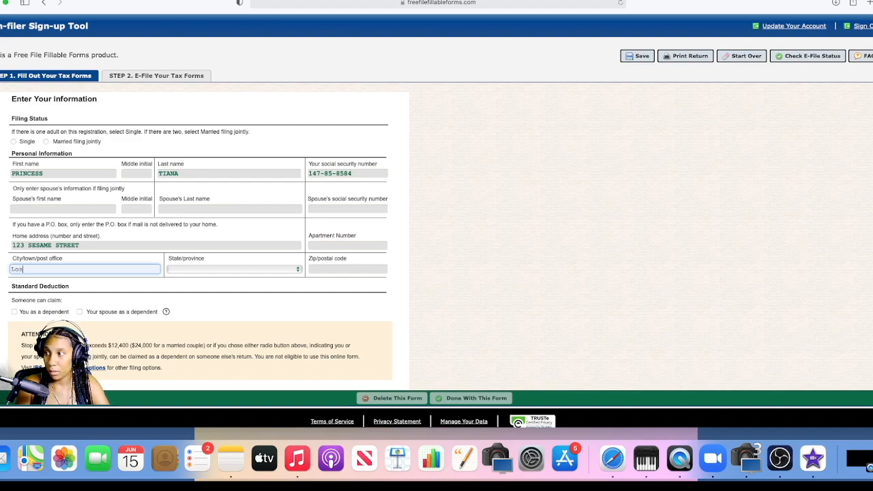
{"action": "type", "text": " angeles"}
{"action": "key", "text": "Tab"}
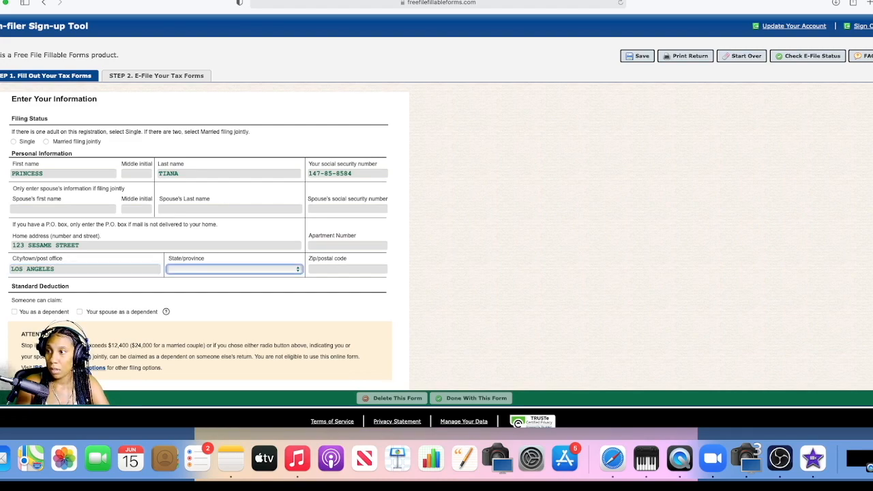
{"action": "type", "text": "ca"}
{"action": "key", "text": "Tab"}
{"action": "type", "text": "90001"}
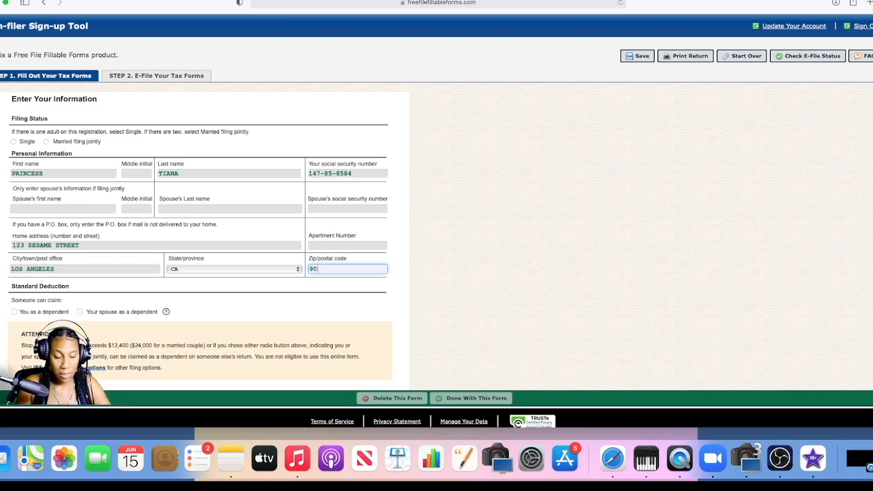
{"action": "key", "text": "Tab"}
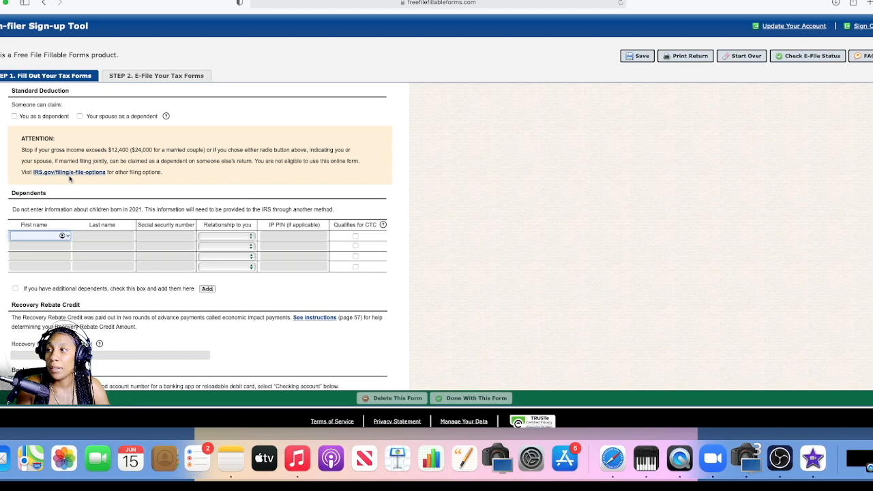
Step: Enter the first dependent's first and last name in the first row of the Dependents table
{"action": "scroll", "coordinate": [69, 178], "scroll_direction": "up", "scroll_amount": 1}
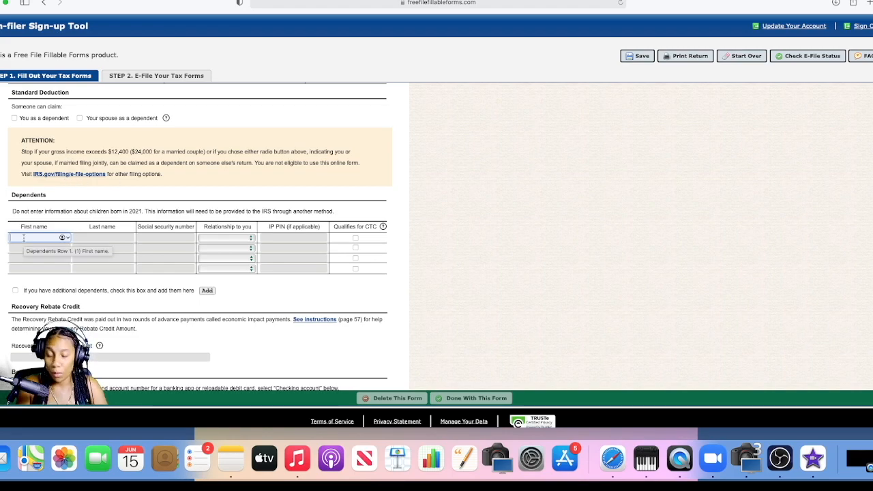
{"action": "type", "text": "Cooki"}
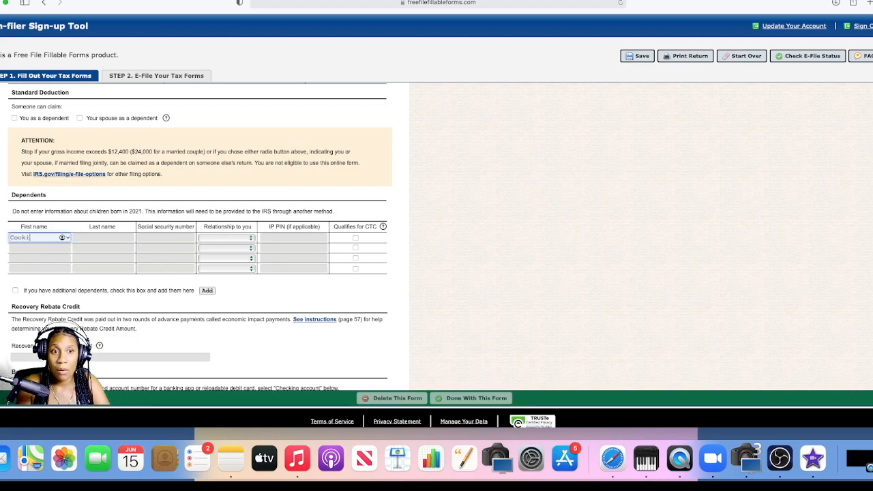
{"action": "type", "text": "e"}
{"action": "key", "text": "Tab"}
{"action": "type", "text": "Monsrer"}
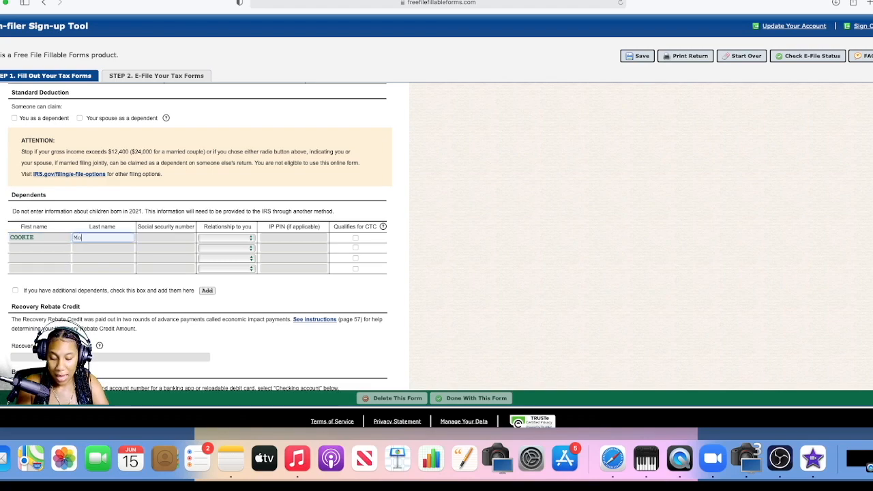
{"action": "key", "text": "BackSpace"}
{"action": "key", "text": "BackSpace"}
{"action": "key", "text": "BackSpace"}
{"action": "type", "text": "ter"}
{"action": "key", "text": "Tab"}
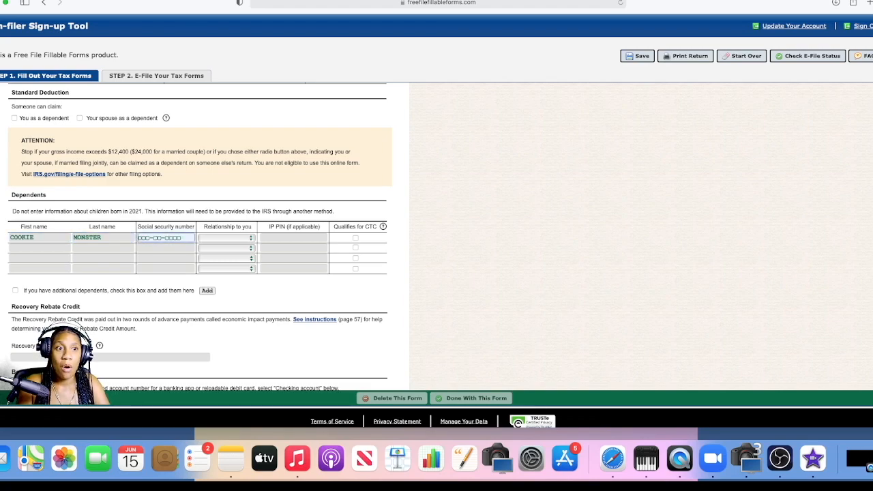
Step: Enter the first dependent's social security number and replace it with a different one
{"action": "key", "text": "Tab"}
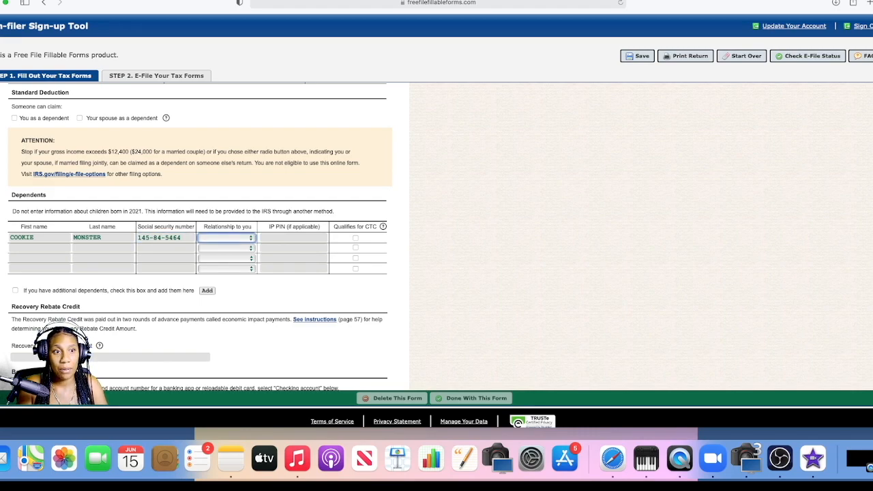
{"action": "key", "text": "shift+Tab"}
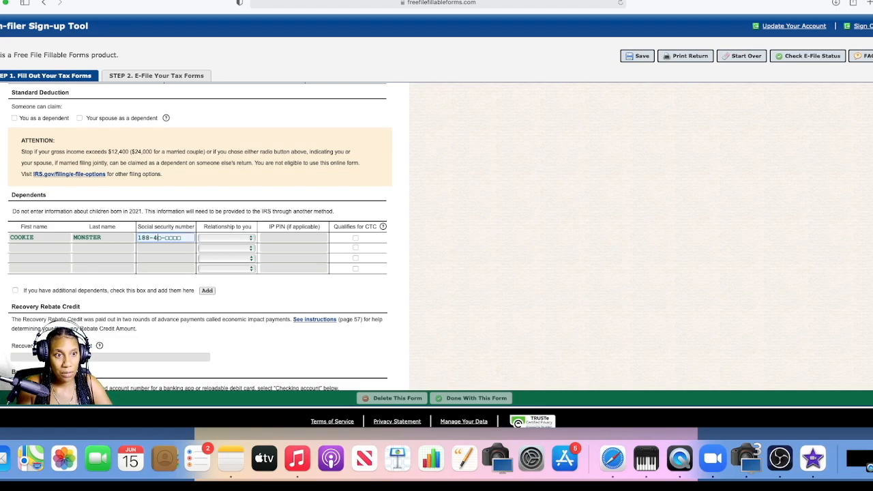
{"action": "key", "text": "Tab"}
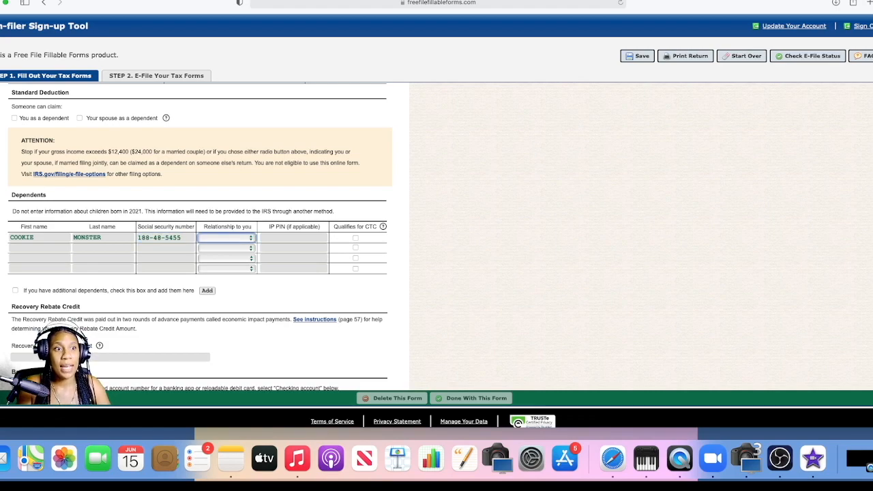
Step: Set the first dependent's relationship to Son and leave the IP PIN blank
{"action": "key", "text": "s"}
{"action": "key", "text": "Tab"}
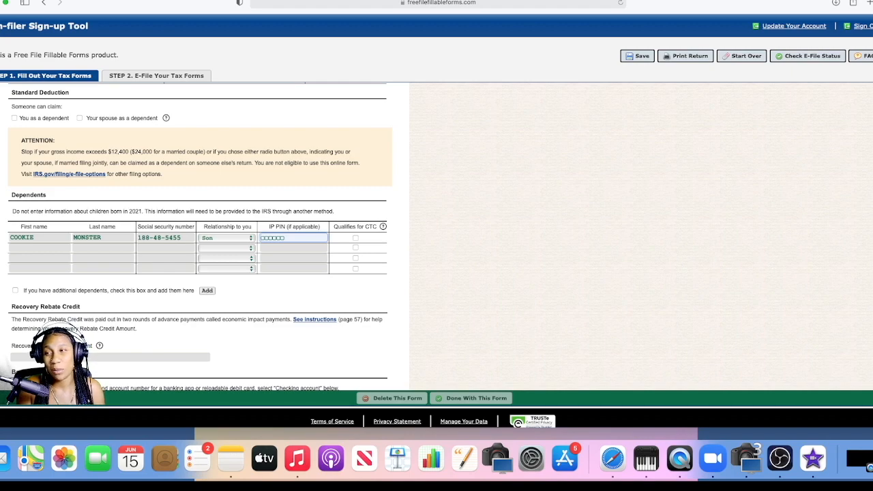
{"action": "key", "text": "Tab"}
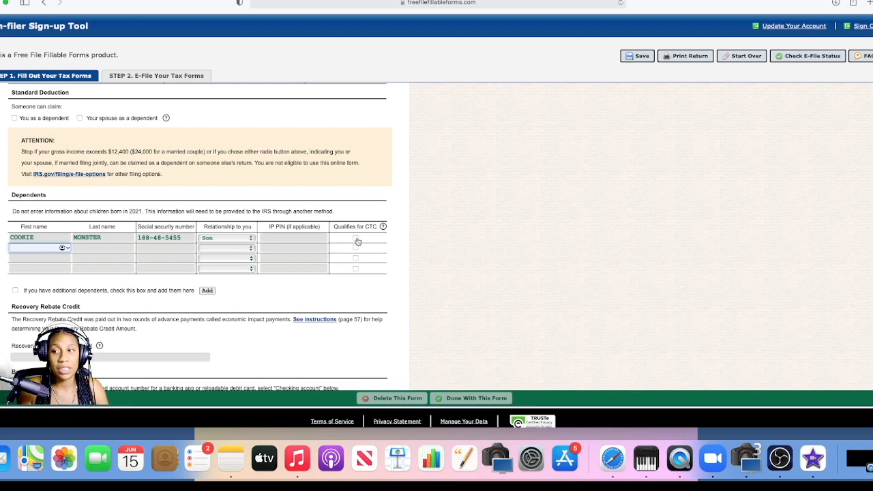
Step: Review the conditions for a qualifying child and mark the first dependent as qualifying for the CTC
{"action": "left_click", "coordinate": [383, 228]}
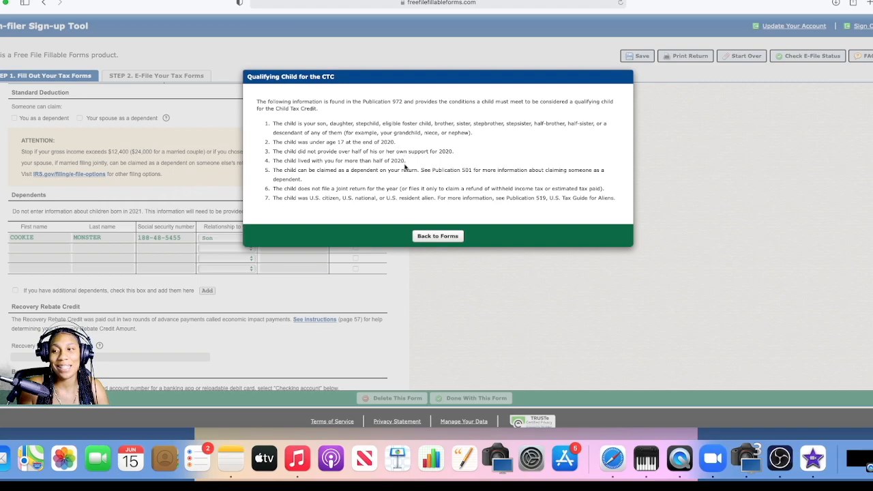
{"action": "left_click", "coordinate": [437, 236]}
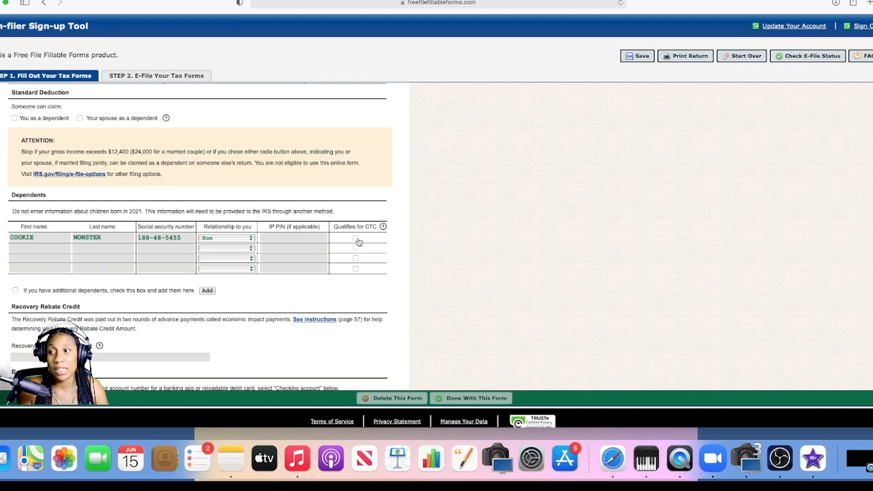
{"action": "left_click", "coordinate": [356, 238]}
Step: Enter the second dependent's first name, last name and social security number in the second row of the Dependents table
{"action": "left_click", "coordinate": [34, 247]}
{"action": "type", "text": "lmo"}
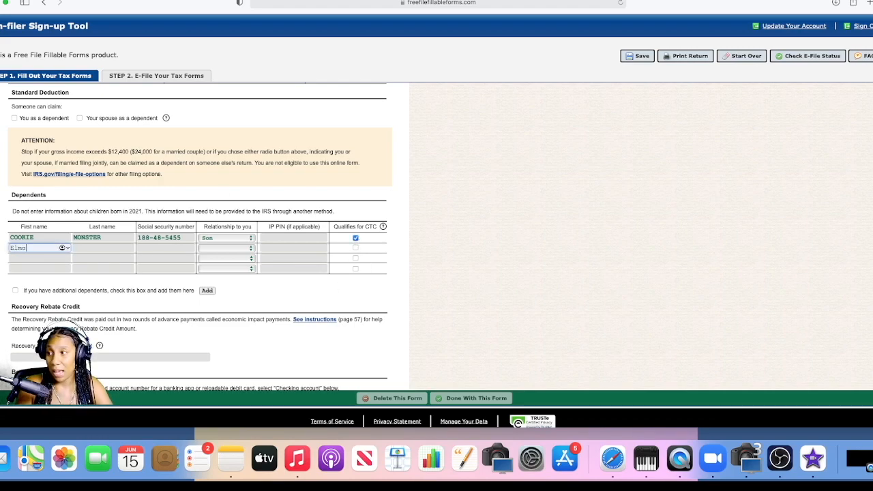
{"action": "key", "text": "Tab"}
{"action": "type", "text": "Monster"}
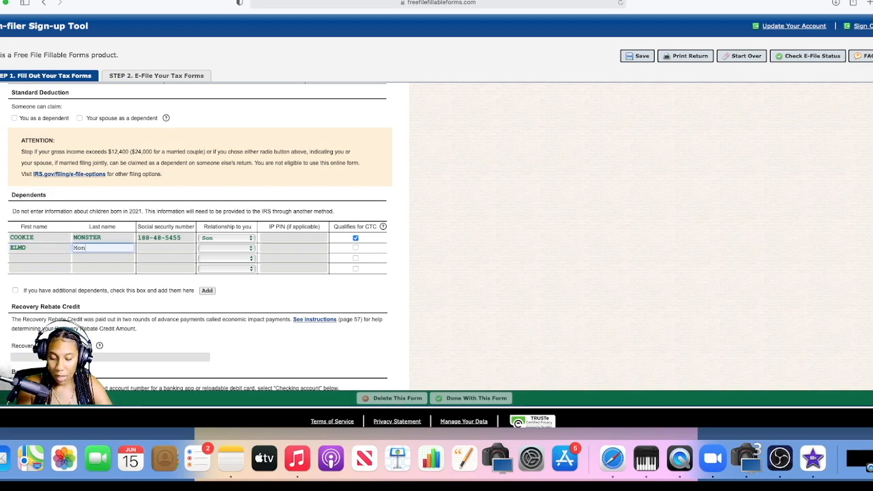
{"action": "key", "text": "Tab"}
{"action": "key", "text": "Tab"}
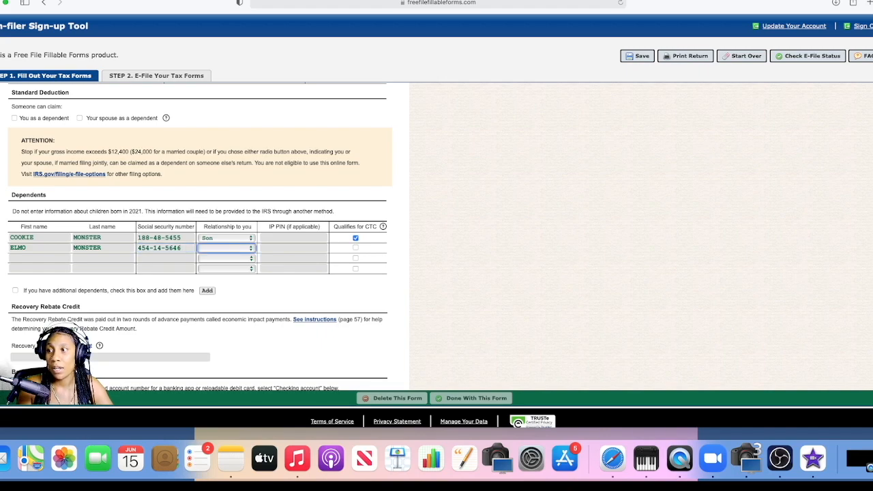
Step: Set the second dependent's relationship to Son, leave the IP PIN blank and mark the child as qualifying for the CTC
{"action": "key", "text": "s"}
{"action": "key", "text": "Tab"}
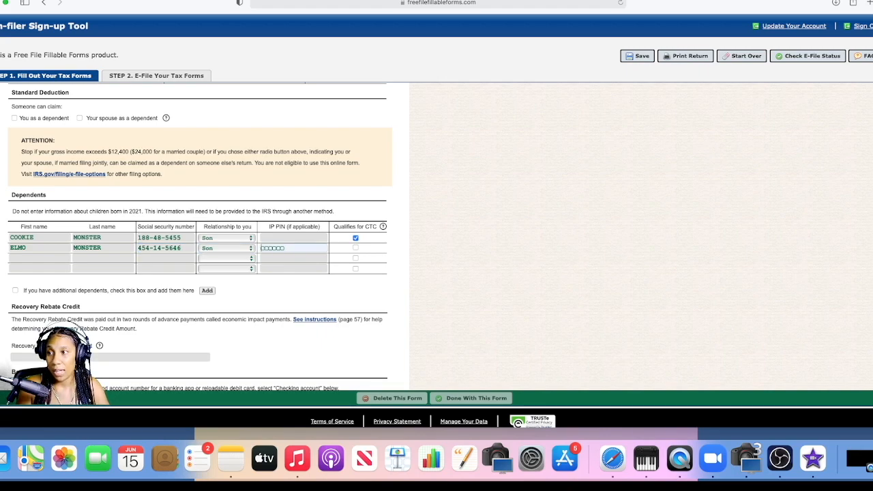
{"action": "key", "text": "Tab"}
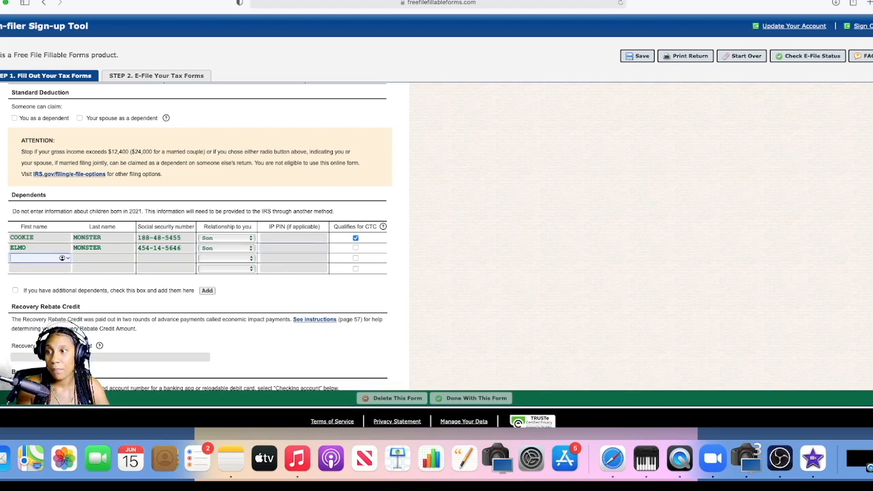
{"action": "left_click", "coordinate": [355, 248]}
Step: Enter 2900 as the Recovery Rebate Credit Amount
{"action": "scroll", "coordinate": [412, 243], "scroll_direction": "up", "scroll_amount": 2}
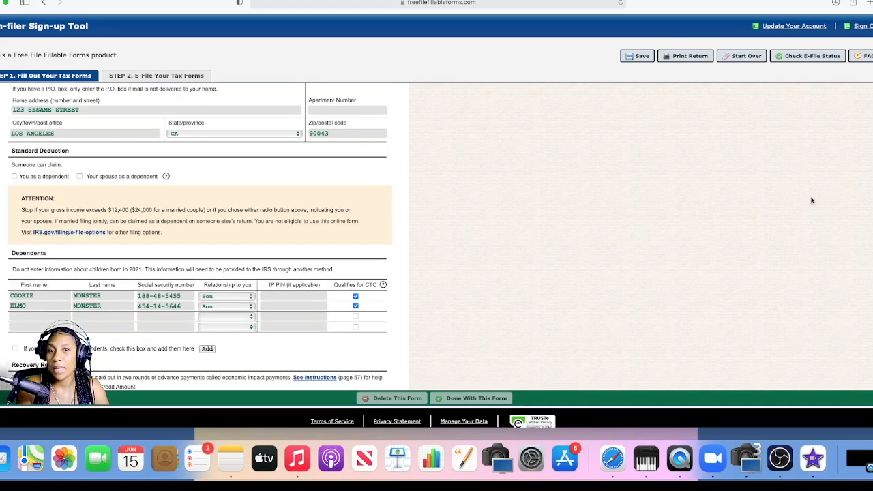
{"action": "scroll", "coordinate": [824, 236], "scroll_direction": "down", "scroll_amount": 5}
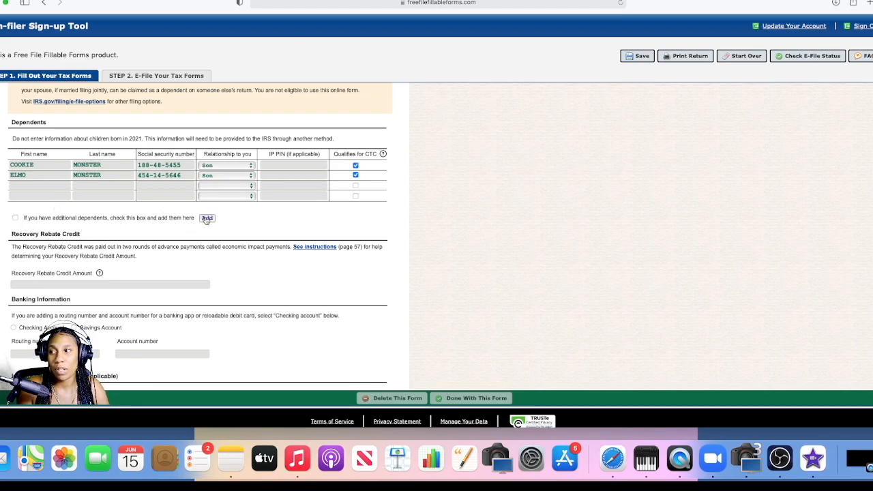
{"action": "scroll", "coordinate": [864, 244], "scroll_direction": "down", "scroll_amount": 2}
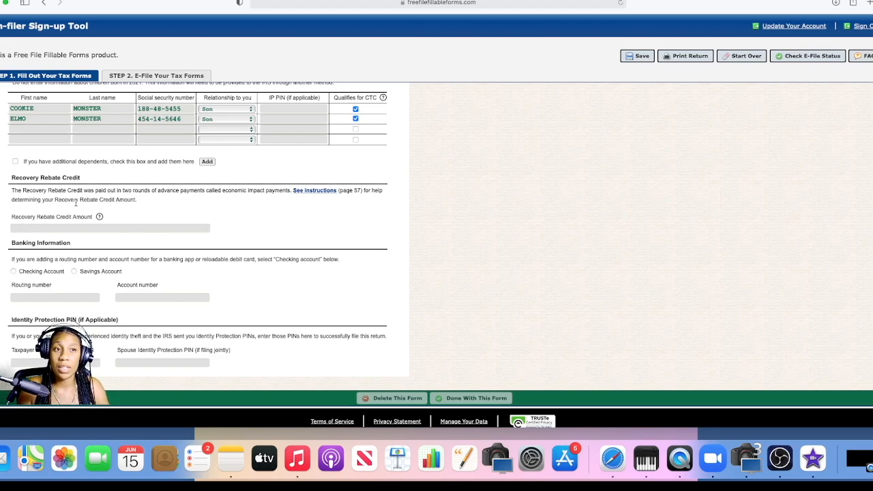
{"action": "left_click", "coordinate": [70, 226]}
{"action": "type", "text": "0"}
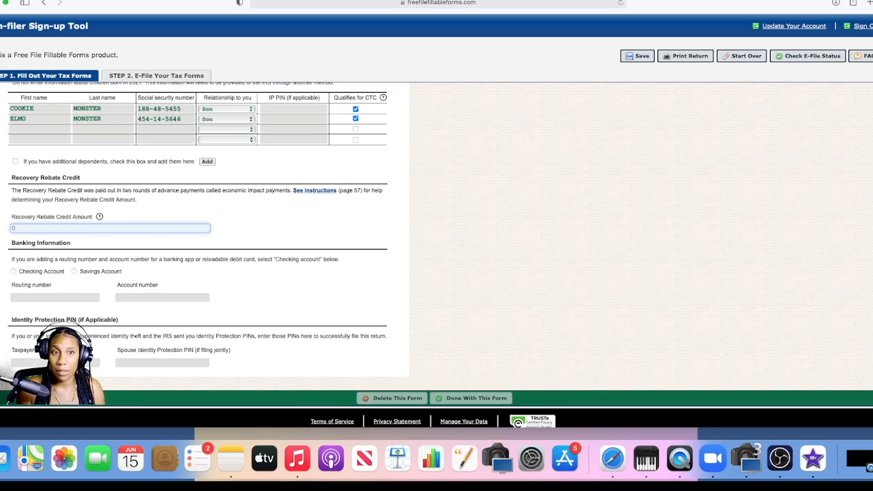
{"action": "key", "text": "BackSpace"}
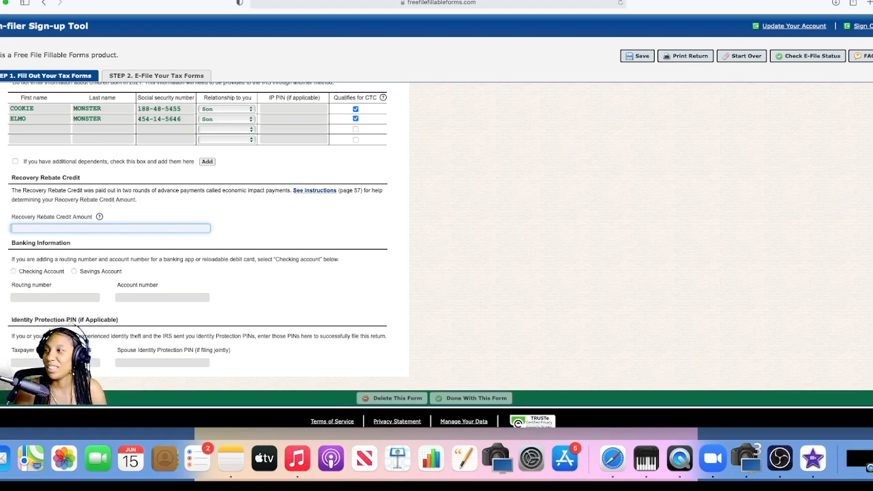
{"action": "type", "text": "2900"}
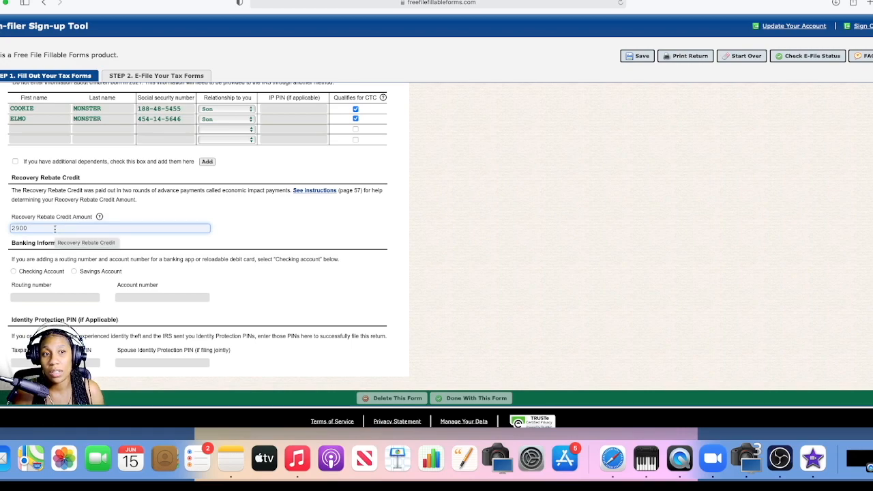
Step: Choose Checking Account under Banking Information and enter the bank routing number and account number
{"action": "scroll", "coordinate": [208, 240], "scroll_direction": "up", "scroll_amount": 2}
{"action": "scroll", "coordinate": [209, 240], "scroll_direction": "down", "scroll_amount": 3}
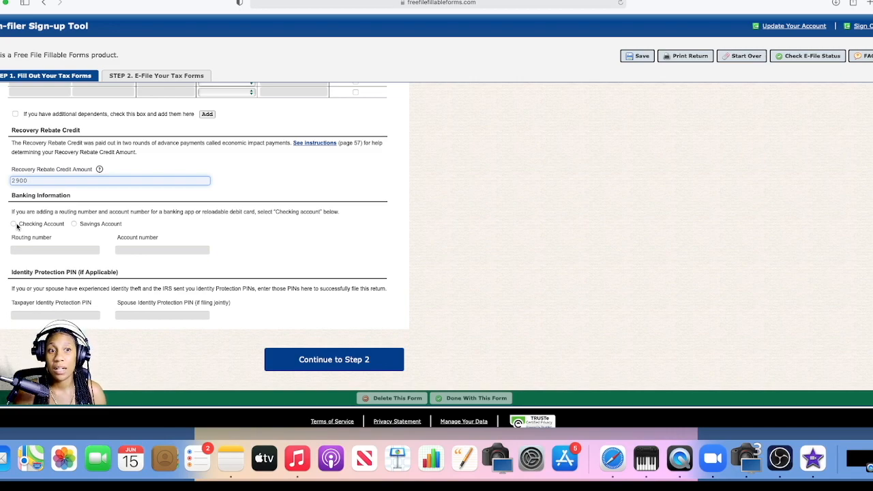
{"action": "scroll", "coordinate": [235, 266], "scroll_direction": "up", "scroll_amount": 1}
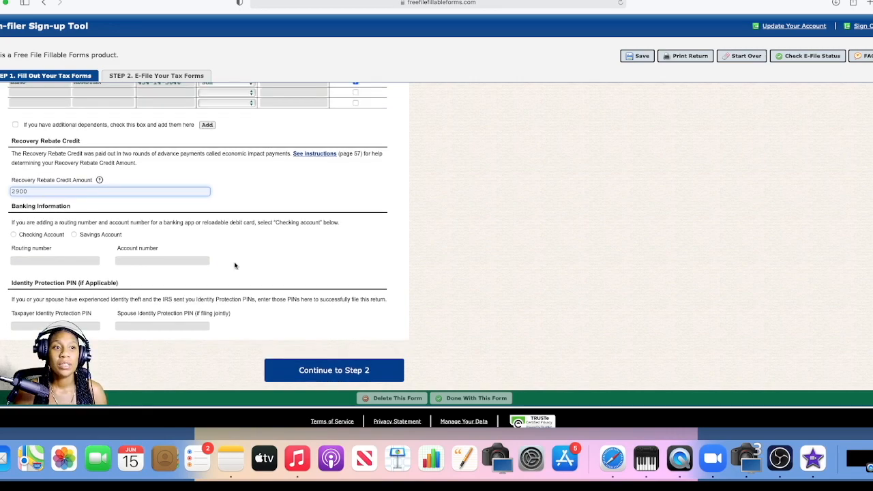
{"action": "left_click", "coordinate": [14, 235]}
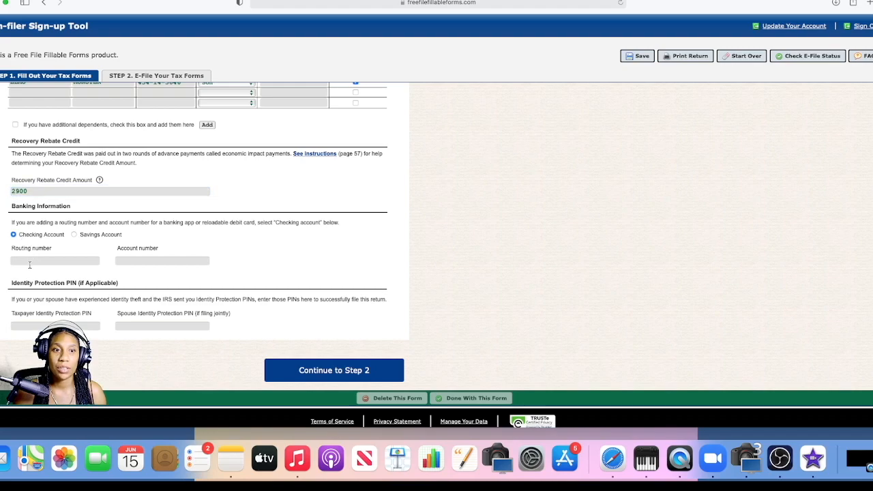
{"action": "left_click", "coordinate": [30, 262]}
{"action": "type", "text": "124484545"}
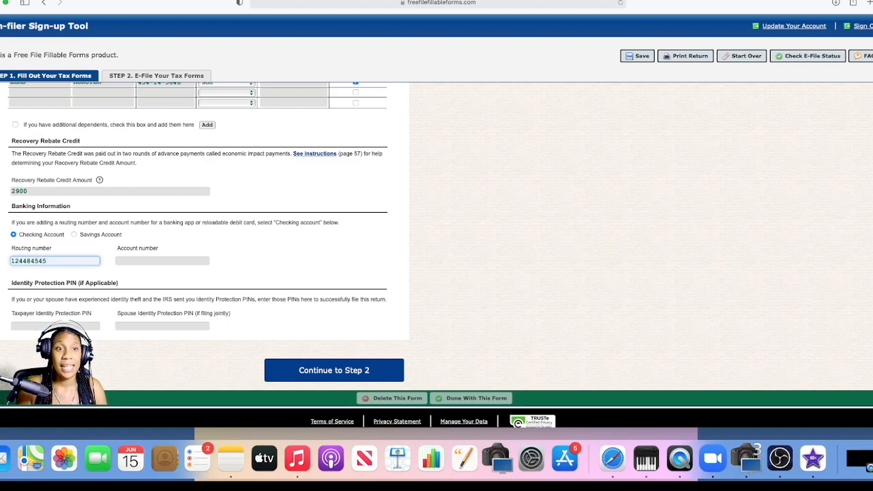
{"action": "key", "text": "Tab"}
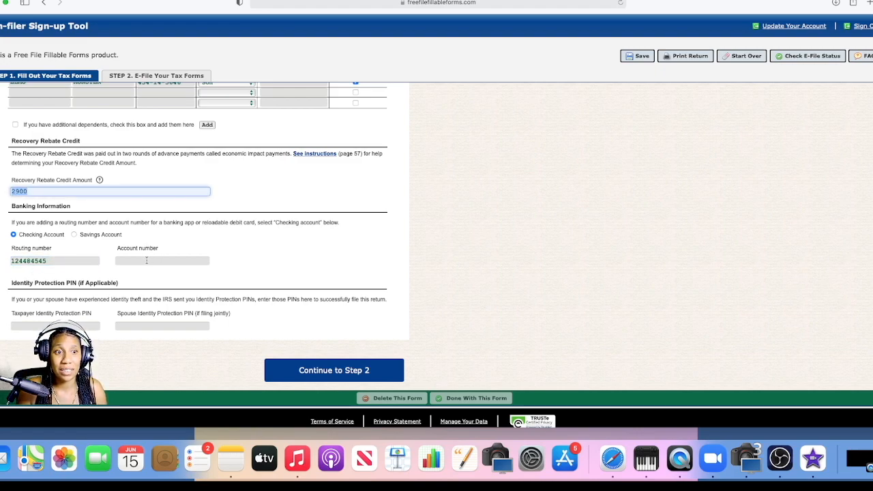
{"action": "left_click", "coordinate": [146, 261]}
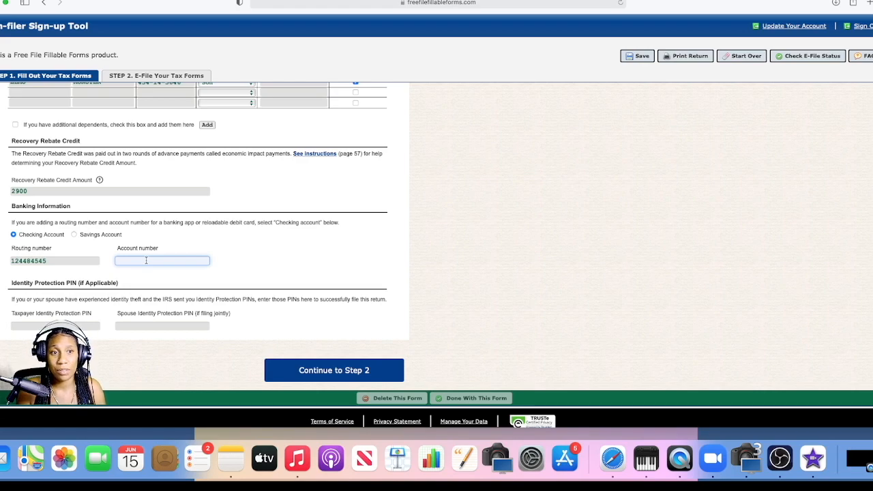
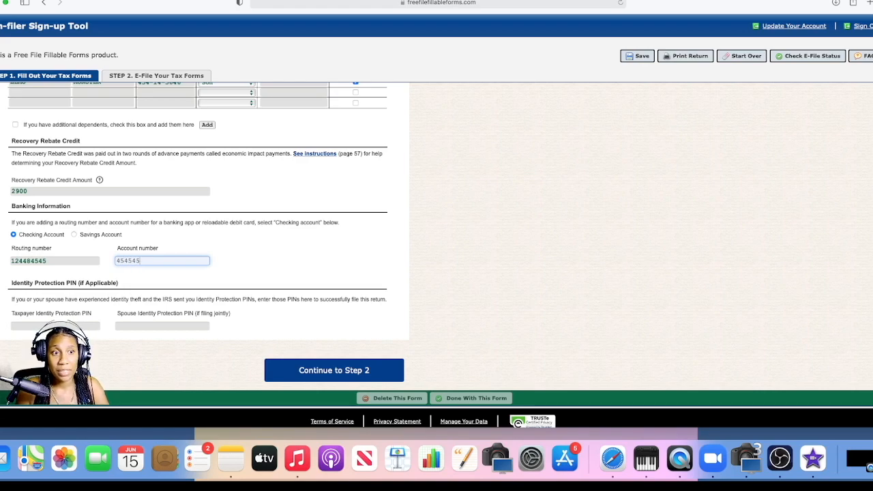
Step: Review the completed form, leave the Identity Protection PINs blank and continue to Step 2
{"action": "scroll", "coordinate": [175, 300], "scroll_direction": "up", "scroll_amount": 4}
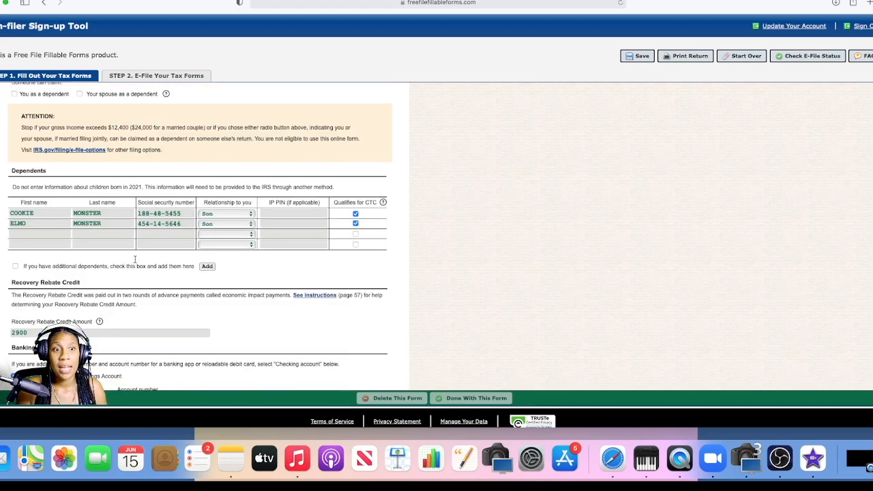
{"action": "scroll", "coordinate": [175, 301], "scroll_direction": "down", "scroll_amount": 4}
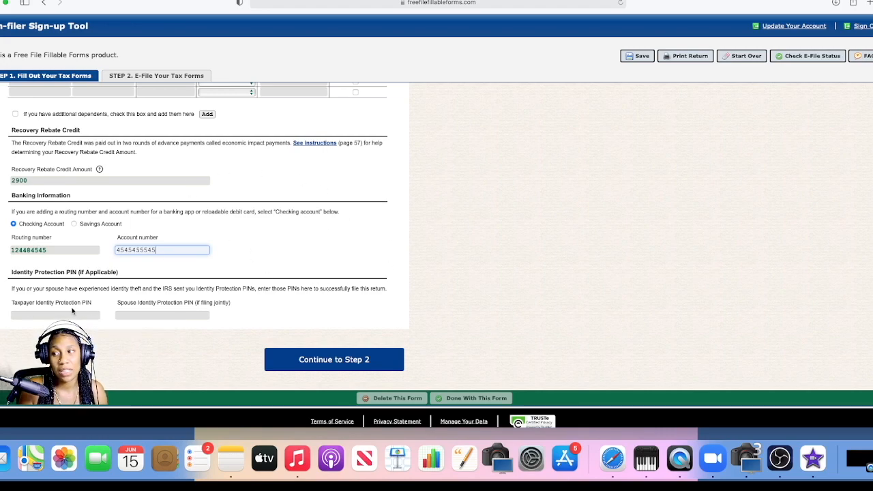
{"action": "left_click", "coordinate": [298, 358]}
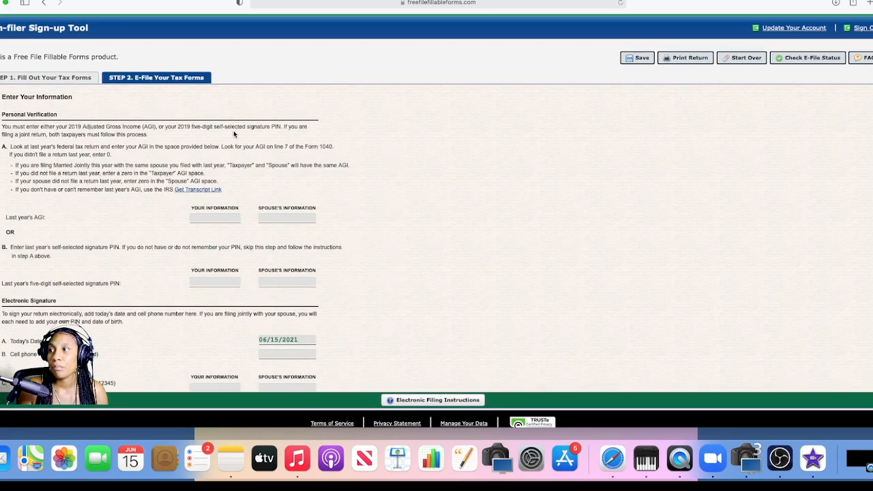
Step: Enter 0 as the taxpayer's last year's AGI under Personal Verification
{"action": "scroll", "coordinate": [436, 238], "scroll_direction": "down", "scroll_amount": 2}
{"action": "scroll", "coordinate": [174, 237], "scroll_direction": "up", "scroll_amount": 1}
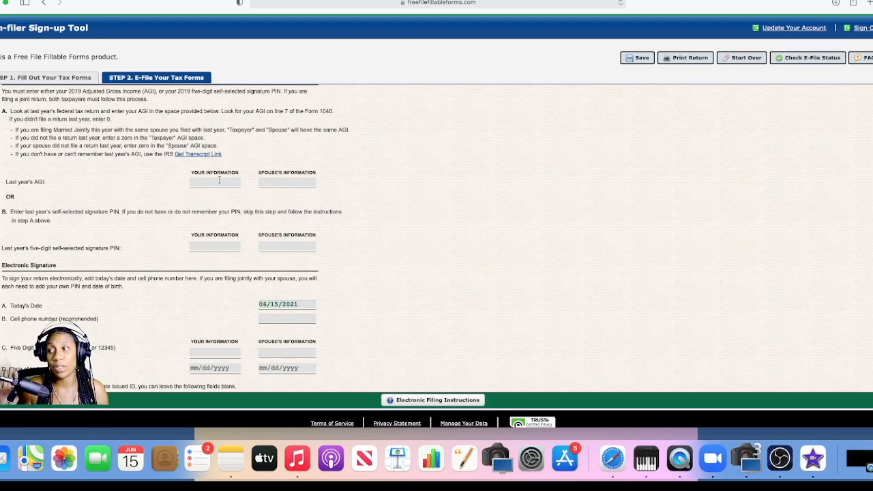
{"action": "mouse_move", "coordinate": [219, 179]}
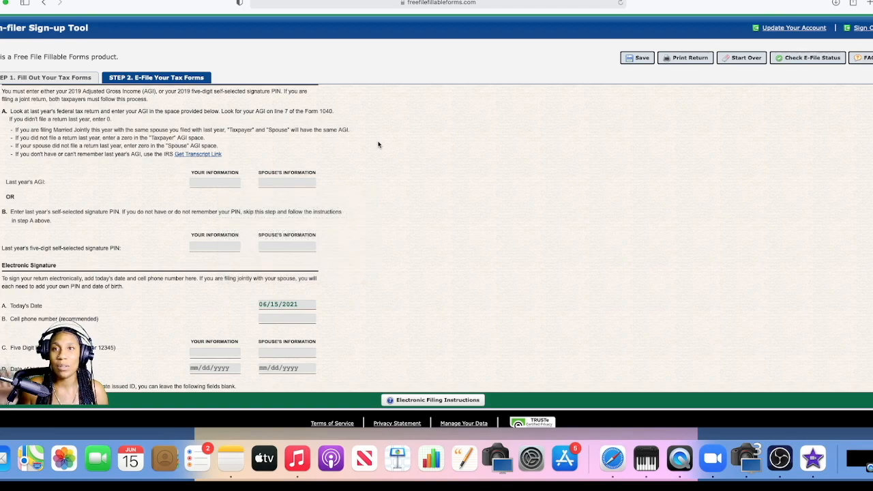
{"action": "left_click", "coordinate": [240, 183]}
{"action": "type", "text": "0"}
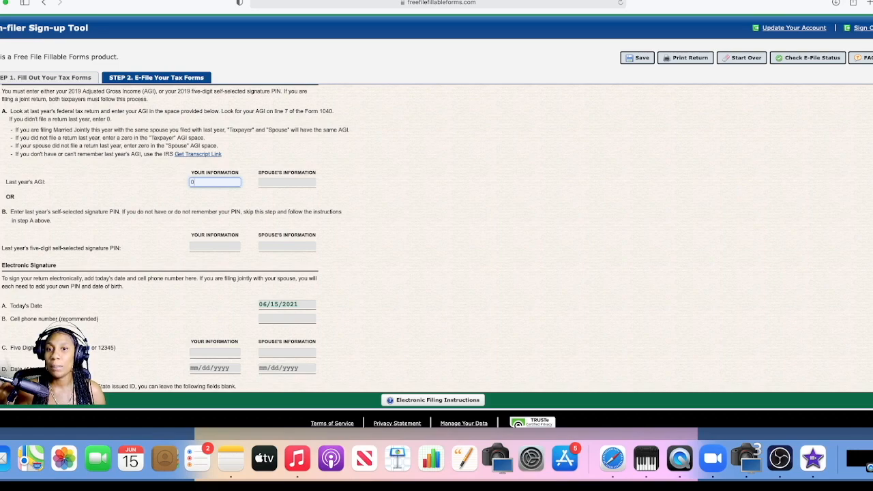
Step: Enter the taxpayer's five-digit signature PIN and date of birth under Electronic Signature, leaving last year's PIN and the cell phone number blank
{"action": "scroll", "coordinate": [176, 238], "scroll_direction": "down", "scroll_amount": 5}
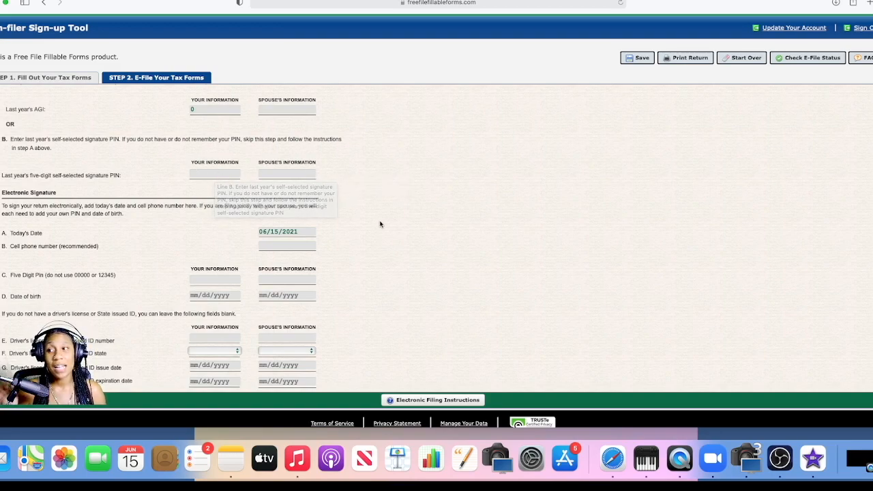
{"action": "scroll", "coordinate": [306, 215], "scroll_direction": "down", "scroll_amount": 2}
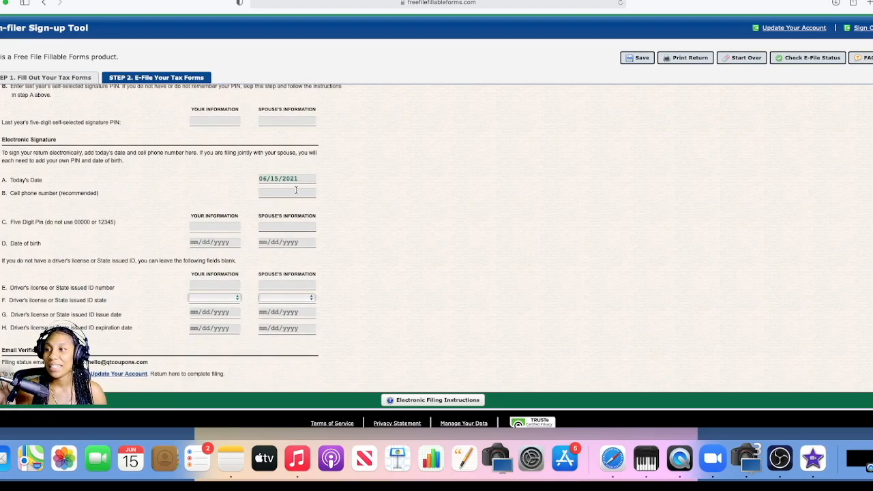
{"action": "left_click", "coordinate": [217, 225]}
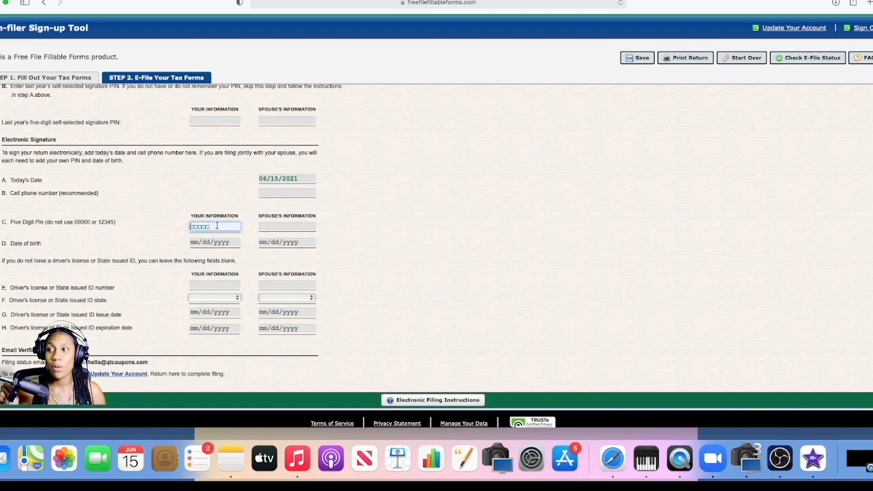
{"action": "type", "text": "45898"}
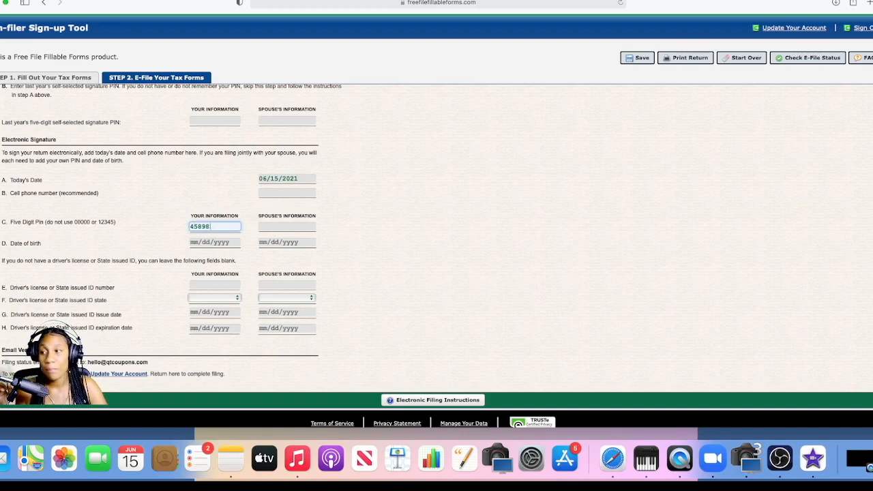
{"action": "key", "text": "Tab"}
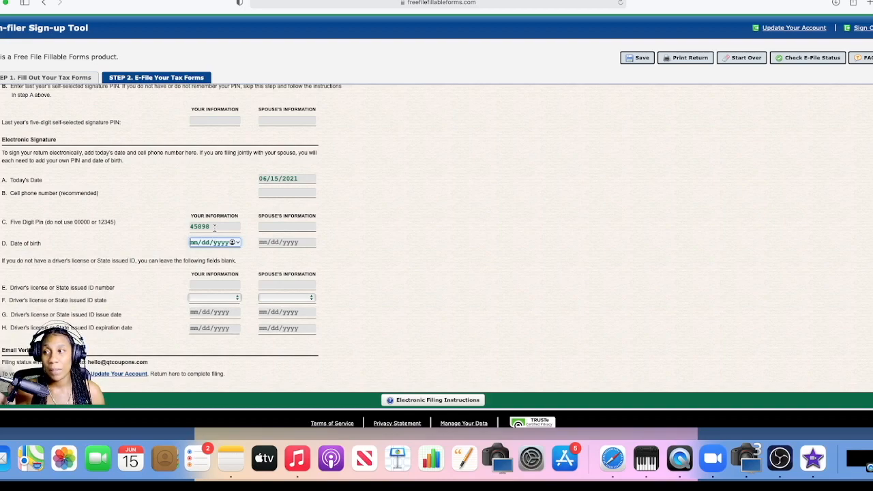
{"action": "left_click_drag", "start_coordinate": [214, 228], "coordinate": [180, 228]}
{"action": "left_click", "coordinate": [194, 242]}
{"action": "type", "text": "12071987"}
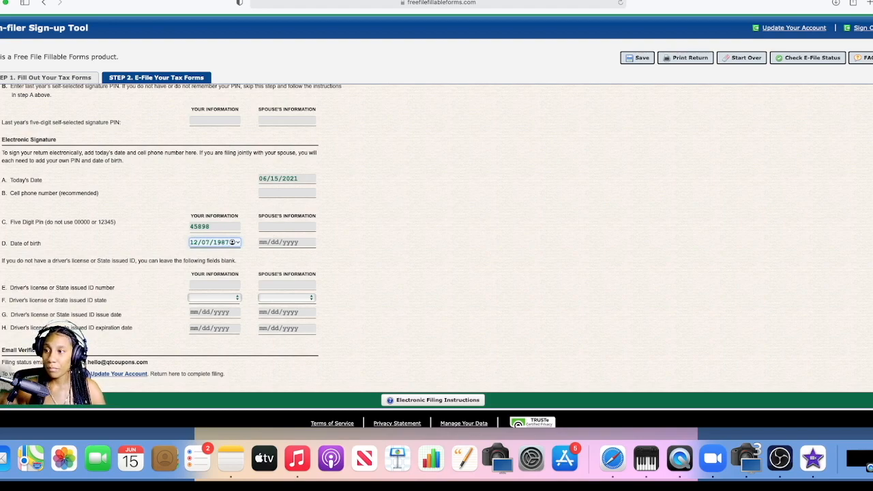
Step: Enter the taxpayer's driver's license number and set its issuing state to CA
{"action": "left_click", "coordinate": [215, 285]}
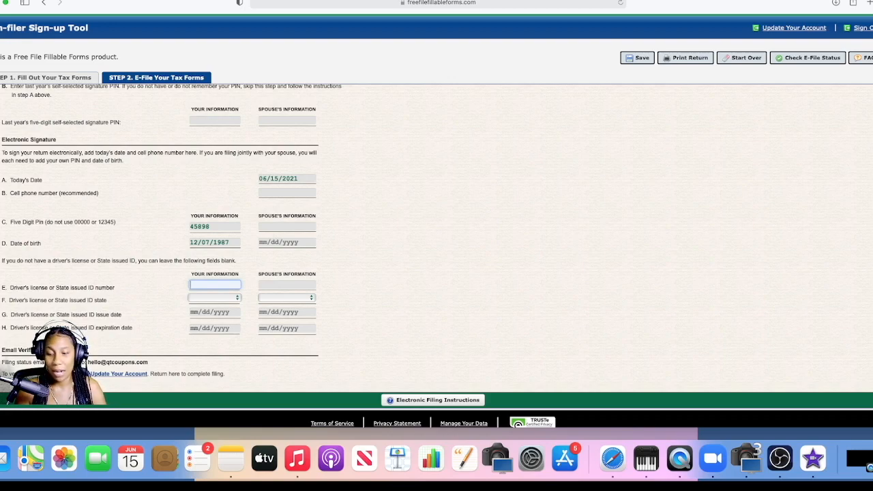
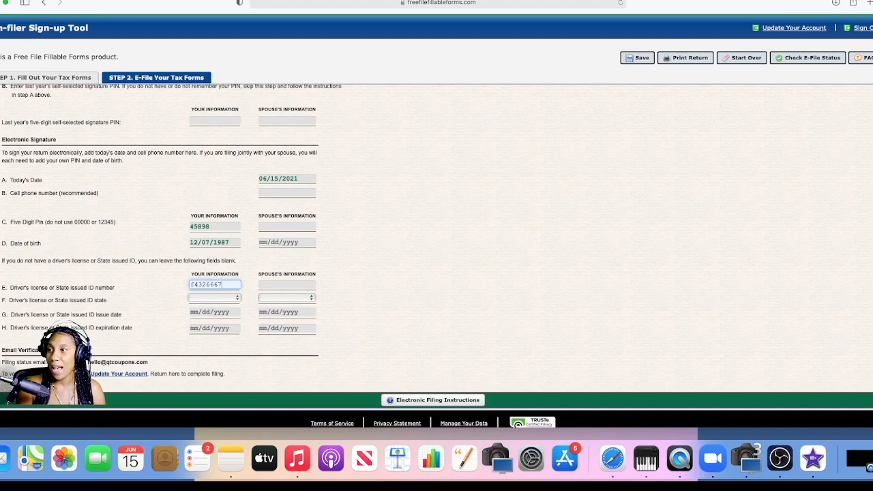
{"action": "left_click", "coordinate": [212, 298]}
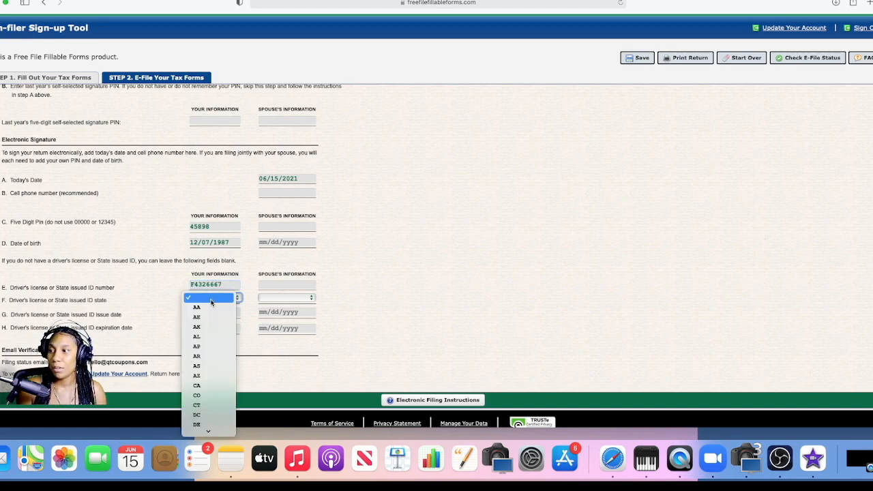
{"action": "left_click", "coordinate": [205, 385]}
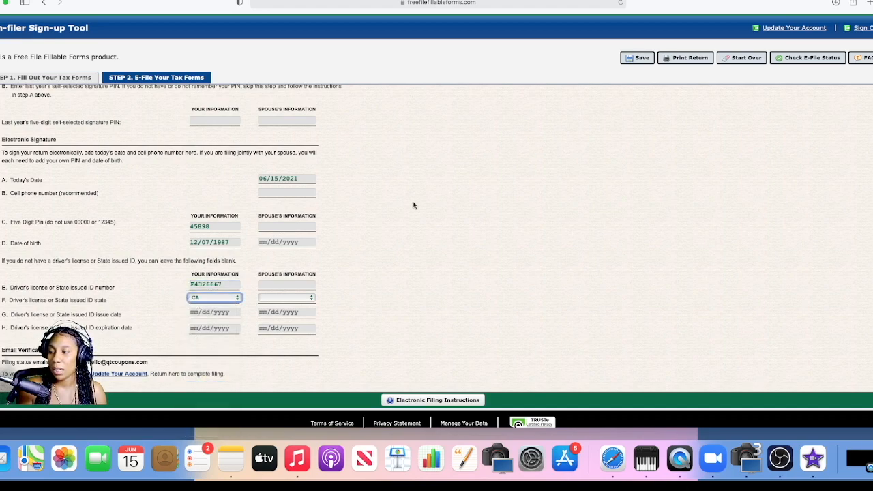
Step: Set the driver's license issue date to 01/18/2018 and its expiration date to 12/07/2021
{"action": "left_click", "coordinate": [195, 312]}
{"action": "type", "text": "01/18/2018"}
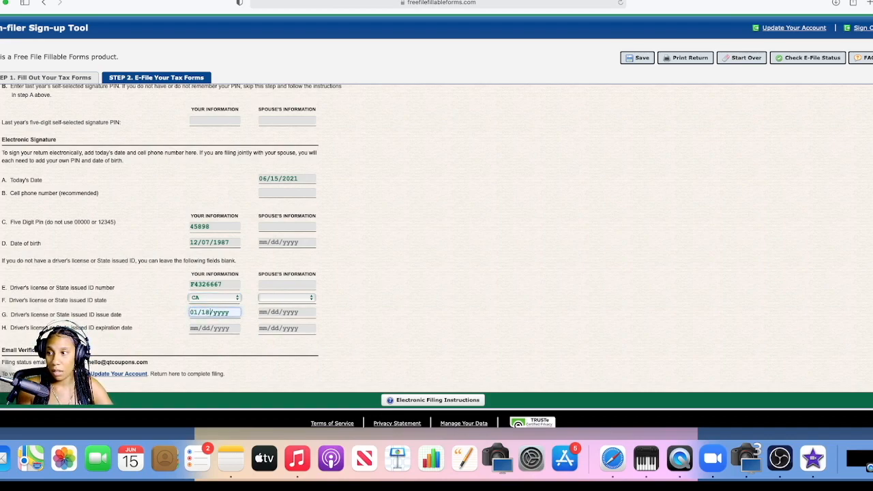
{"action": "key", "text": "Tab"}
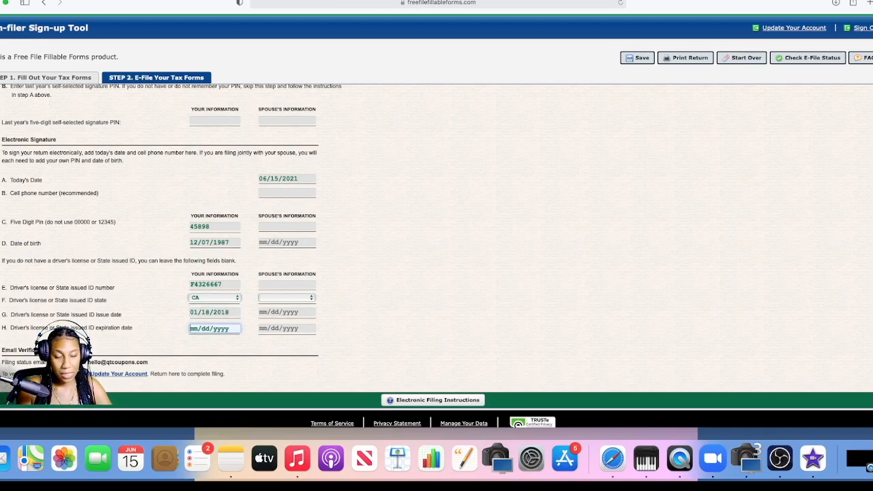
{"action": "type", "text": "12/07/"}
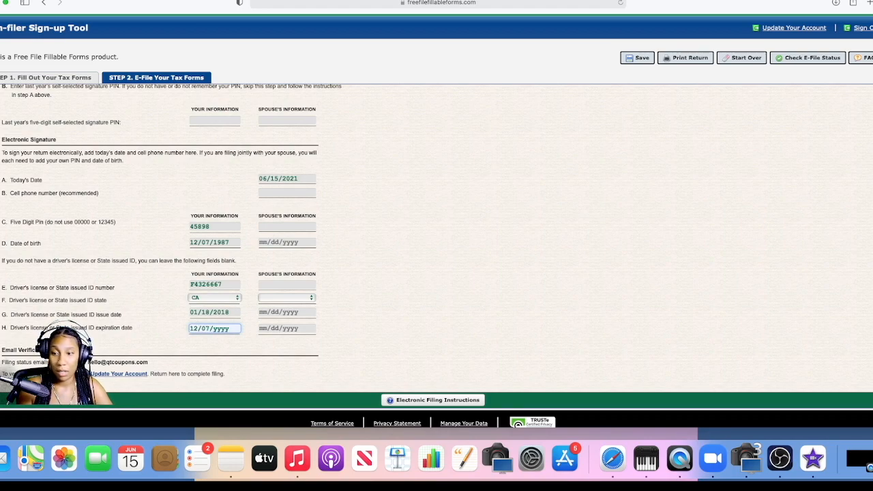
{"action": "type", "text": "2021"}
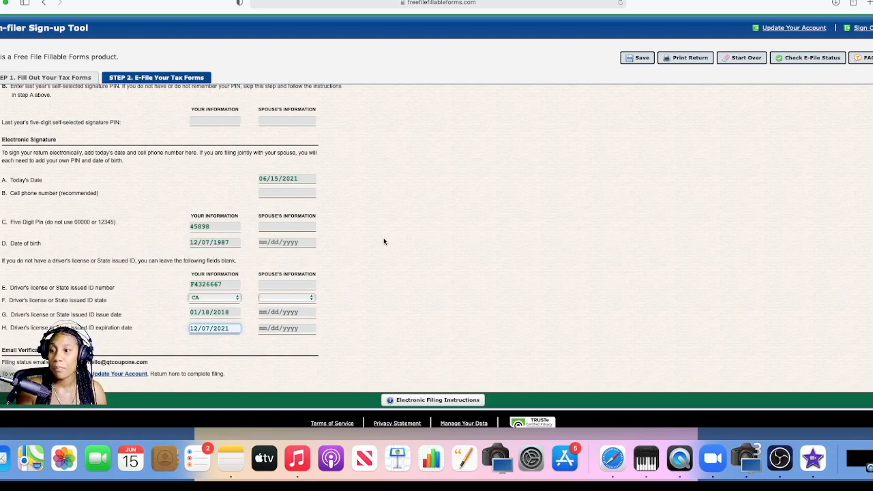
{"action": "scroll", "coordinate": [384, 240], "scroll_direction": "down", "scroll_amount": 3}
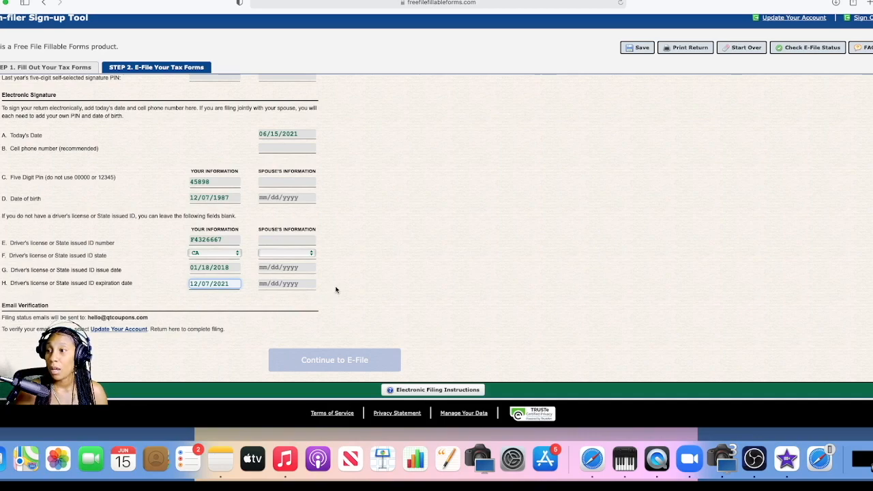
{"action": "key", "text": "Tab"}
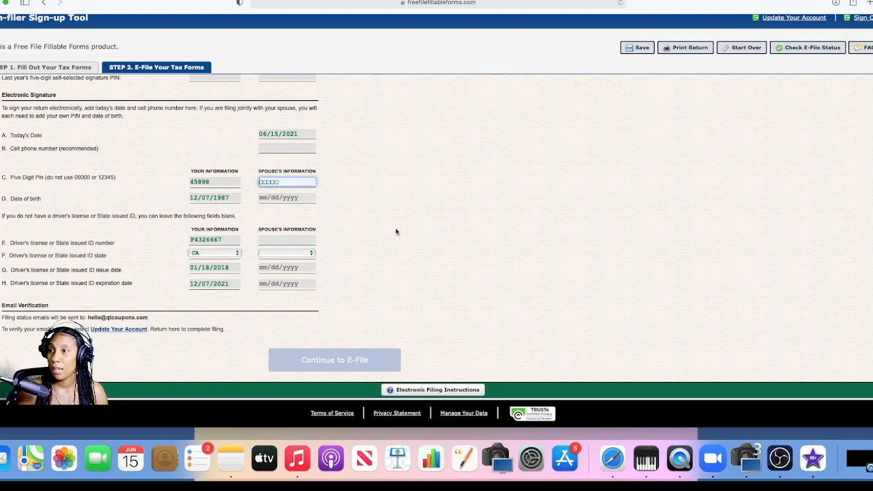
Step: Switch back to the Step 1 form, return to Step 2 and check the entries down to Continue to E-File
{"action": "scroll", "coordinate": [175, 226], "scroll_direction": "up", "scroll_amount": 5}
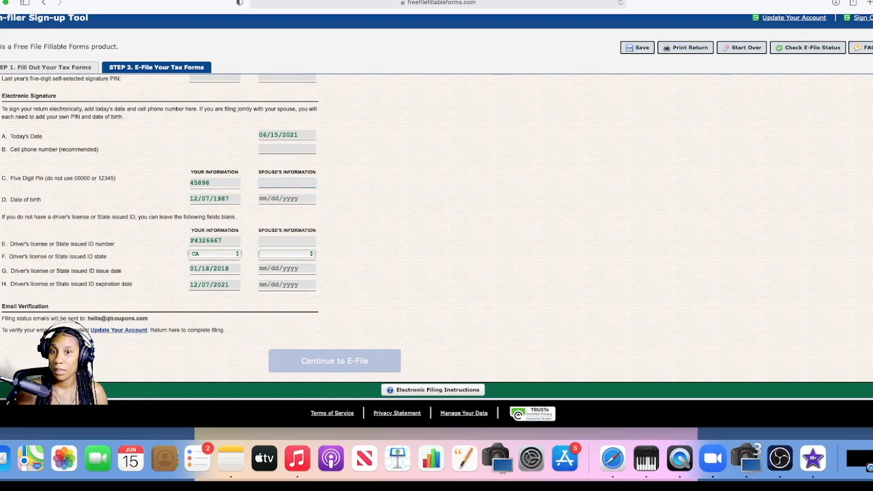
{"action": "scroll", "coordinate": [174, 225], "scroll_direction": "down", "scroll_amount": 5}
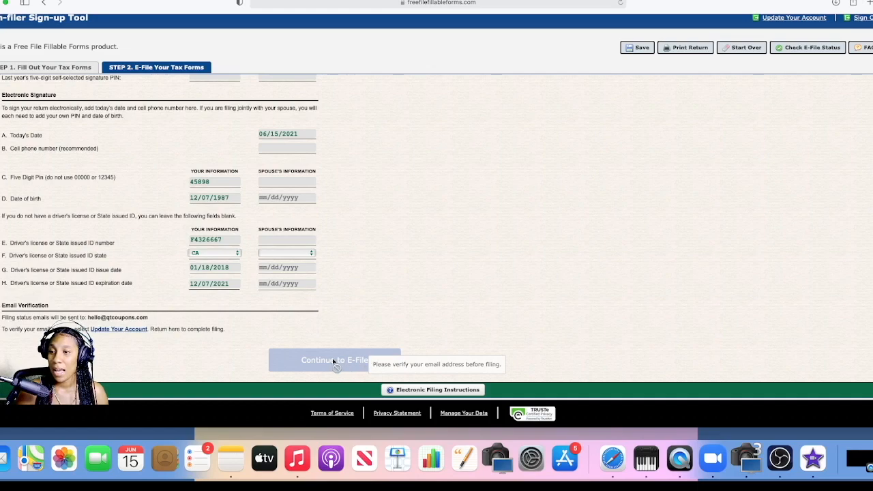
{"action": "left_click", "coordinate": [86, 71]}
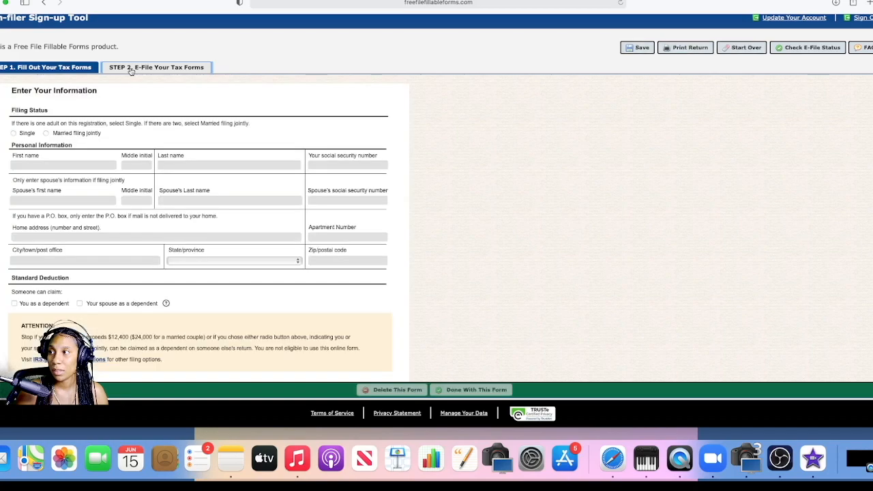
{"action": "left_click", "coordinate": [131, 71]}
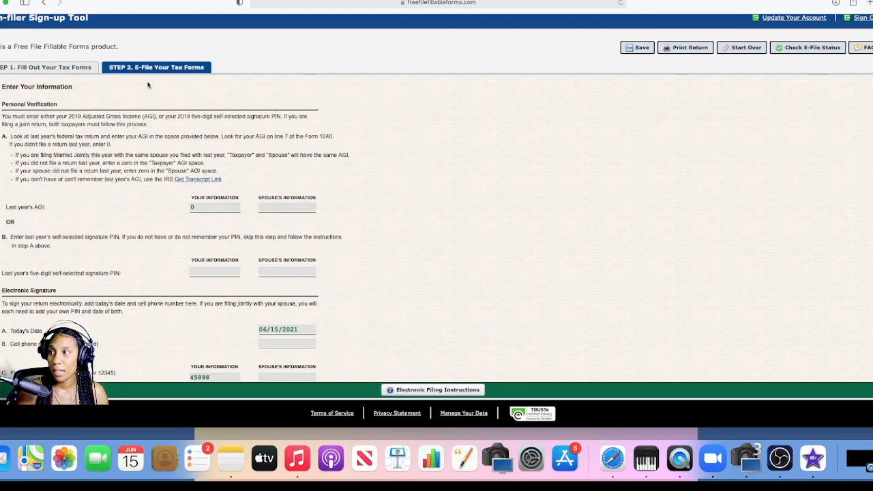
{"action": "scroll", "coordinate": [212, 268], "scroll_direction": "down", "scroll_amount": 8}
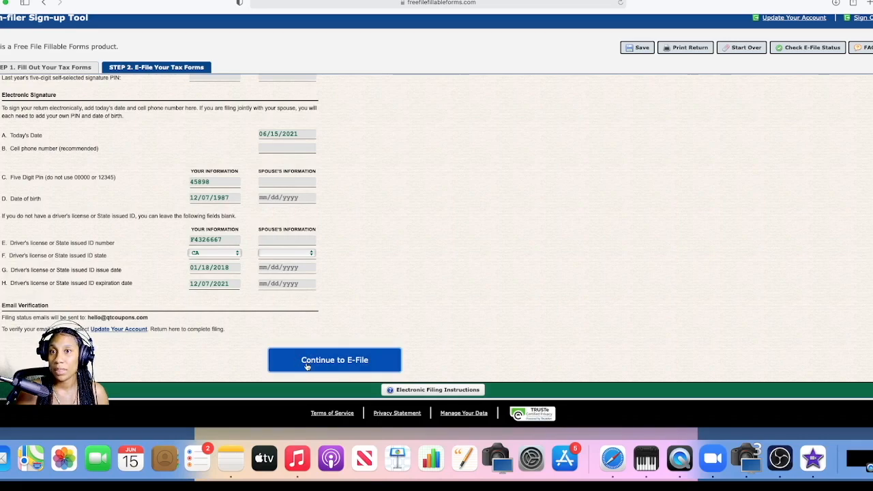
Step: Try to continue to e-file, return to Step 2 and check its personal verification and signature entries for missing information
{"action": "left_click", "coordinate": [307, 366]}
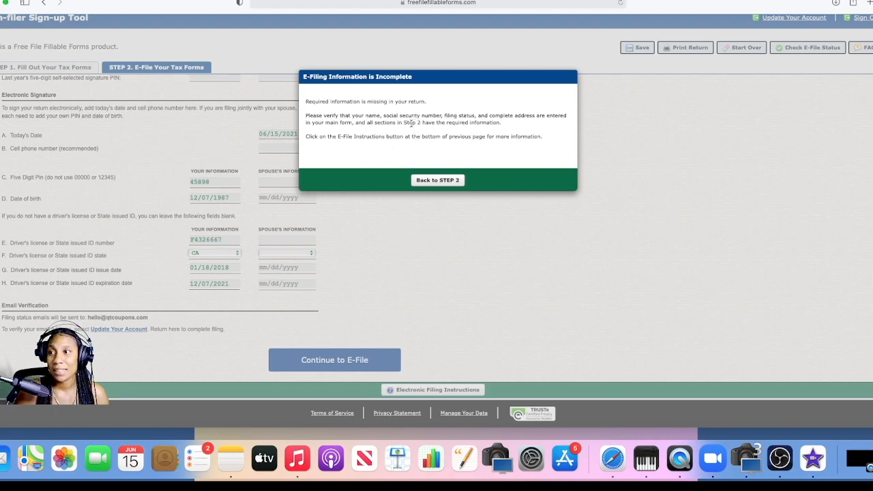
{"action": "left_click", "coordinate": [447, 180]}
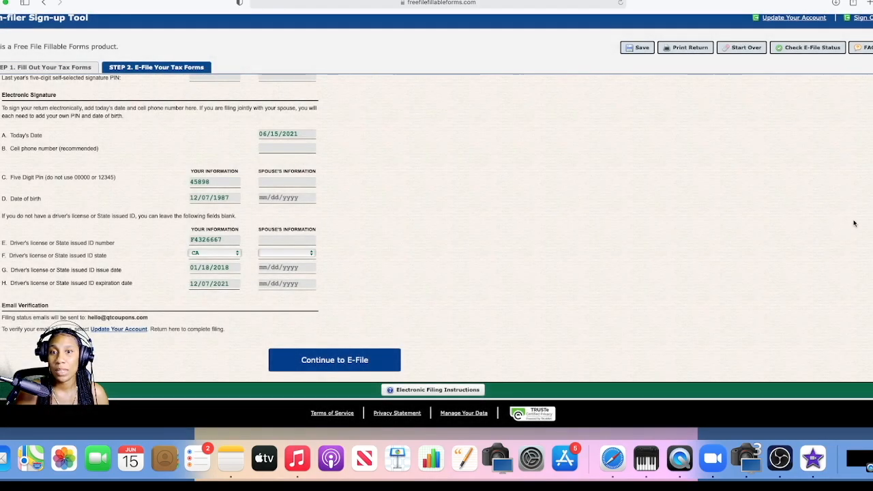
{"action": "scroll", "coordinate": [865, 121], "scroll_direction": "up", "scroll_amount": 5}
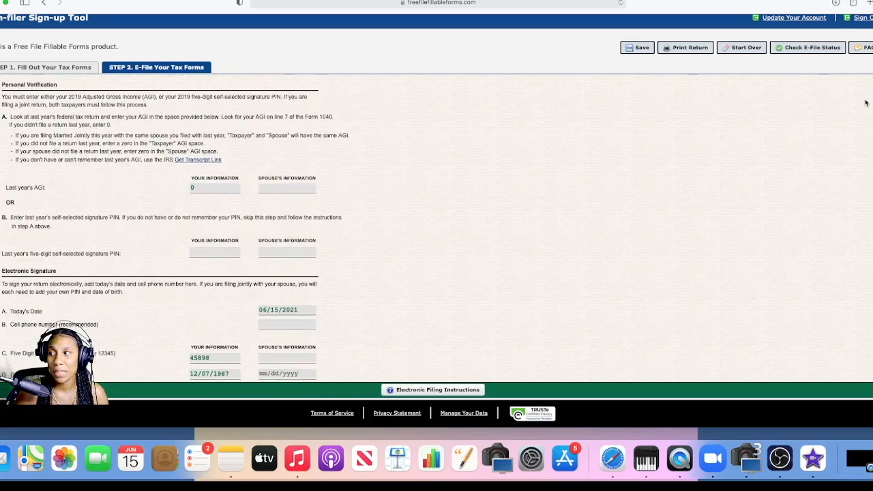
{"action": "scroll", "coordinate": [866, 130], "scroll_direction": "down", "scroll_amount": 2}
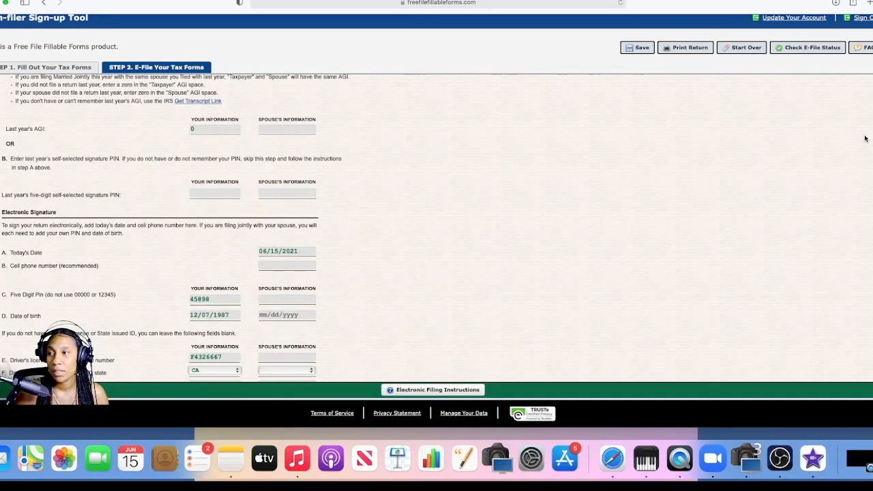
{"action": "scroll", "coordinate": [861, 132], "scroll_direction": "up", "scroll_amount": 2}
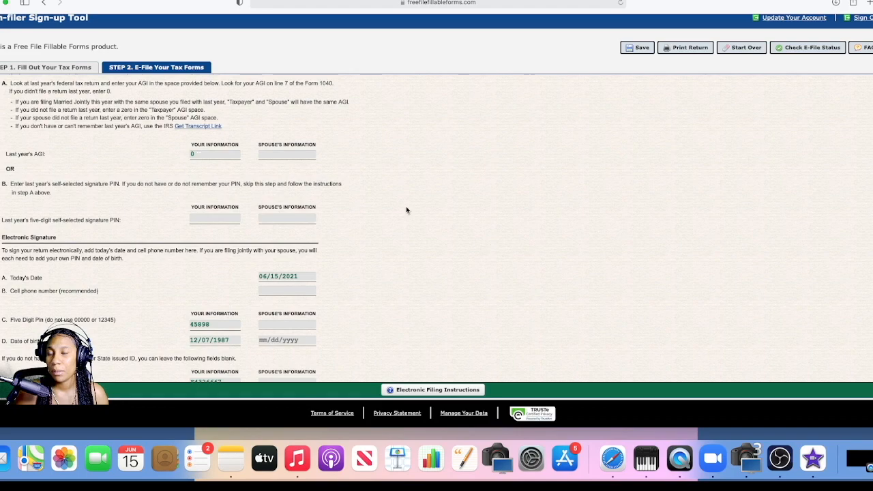
{"action": "scroll", "coordinate": [436, 225], "scroll_direction": "up", "scroll_amount": 4}
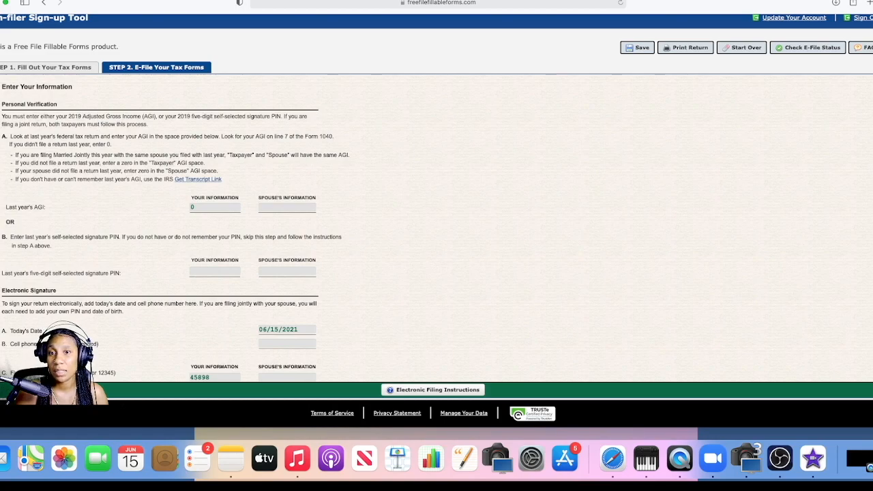
{"action": "scroll", "coordinate": [174, 230], "scroll_direction": "down", "scroll_amount": 5}
{"action": "scroll", "coordinate": [175, 229], "scroll_direction": "down", "scroll_amount": 5}
{"action": "scroll", "coordinate": [174, 229], "scroll_direction": "down", "scroll_amount": 1}
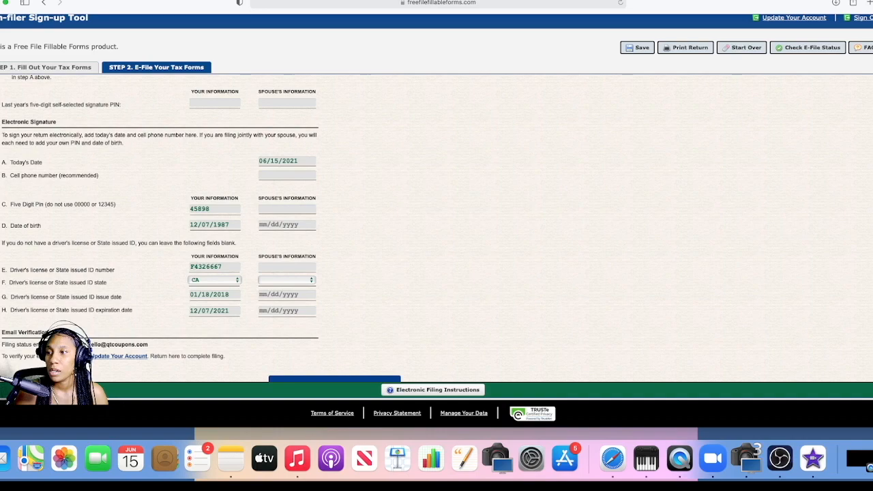
{"action": "scroll", "coordinate": [202, 229], "scroll_direction": "up", "scroll_amount": 6}
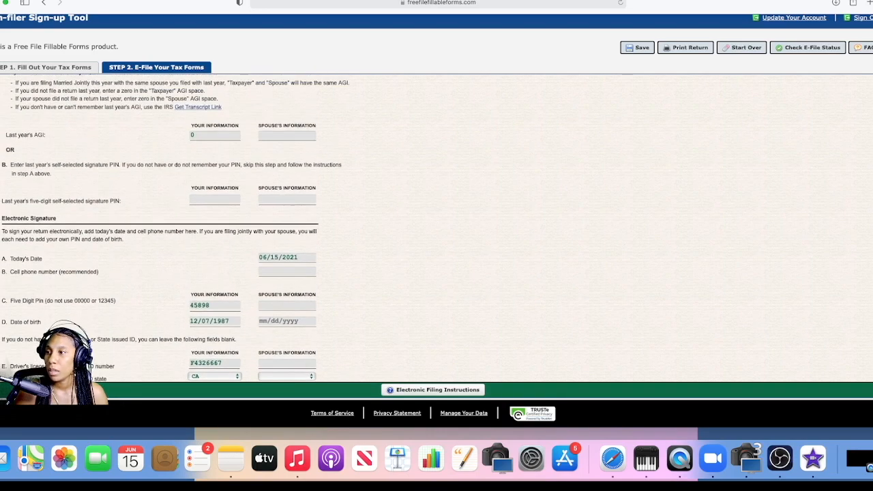
Step: Recheck the taxpayer's prior-year AGI and signature PIN fields and retry continuing to e-file, returning to Step 2
{"action": "left_click", "coordinate": [223, 134]}
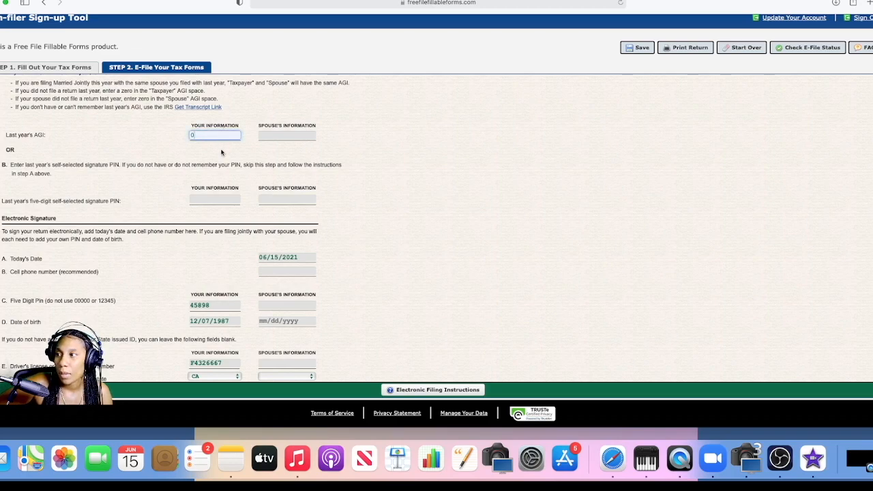
{"action": "left_click", "coordinate": [216, 199]}
{"action": "left_click", "coordinate": [331, 174]}
{"action": "scroll", "coordinate": [869, 293], "scroll_direction": "down", "scroll_amount": 4}
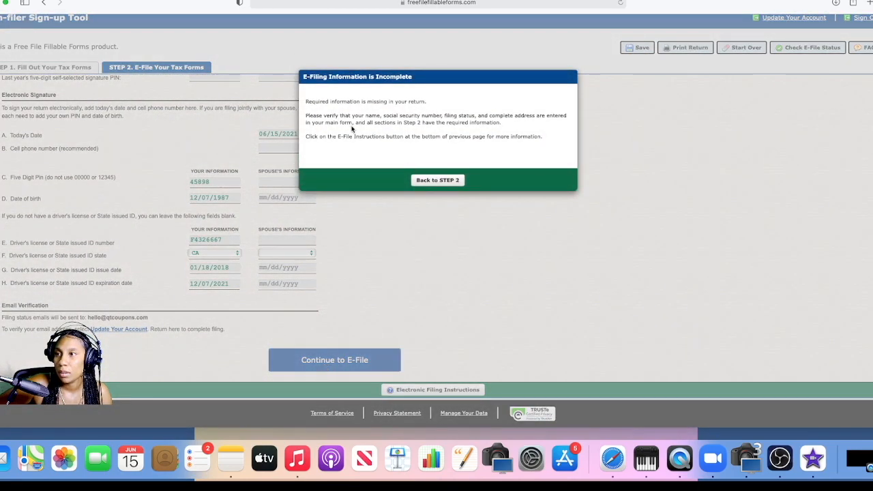
{"action": "left_click", "coordinate": [426, 180]}
Step: Set the filing status to Single in the Step 1 form and return to Step 2
{"action": "left_click", "coordinate": [70, 68]}
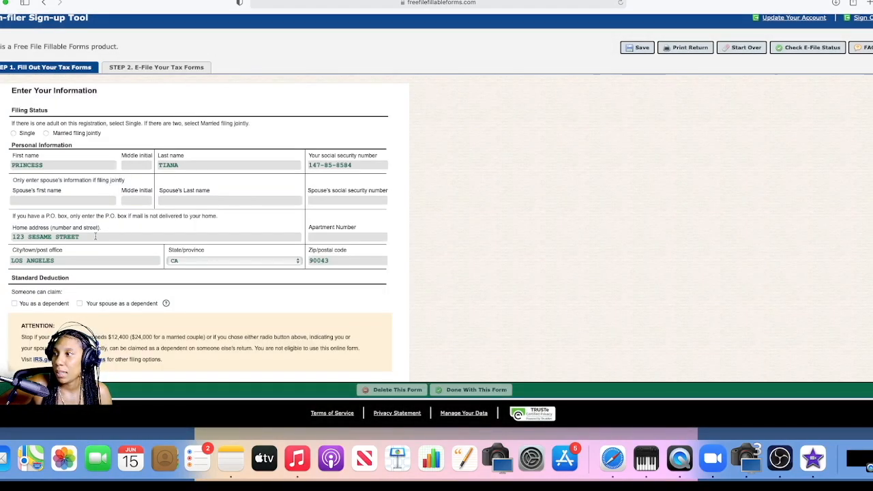
{"action": "left_click", "coordinate": [13, 136]}
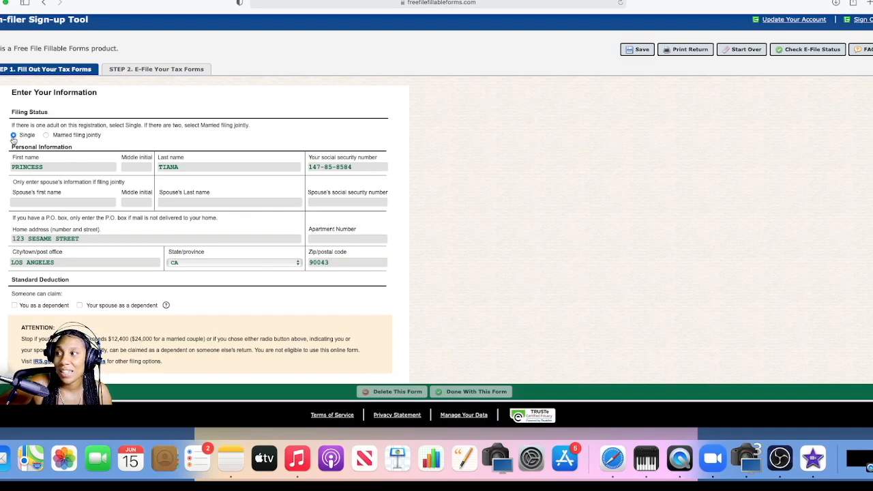
{"action": "left_click", "coordinate": [125, 70]}
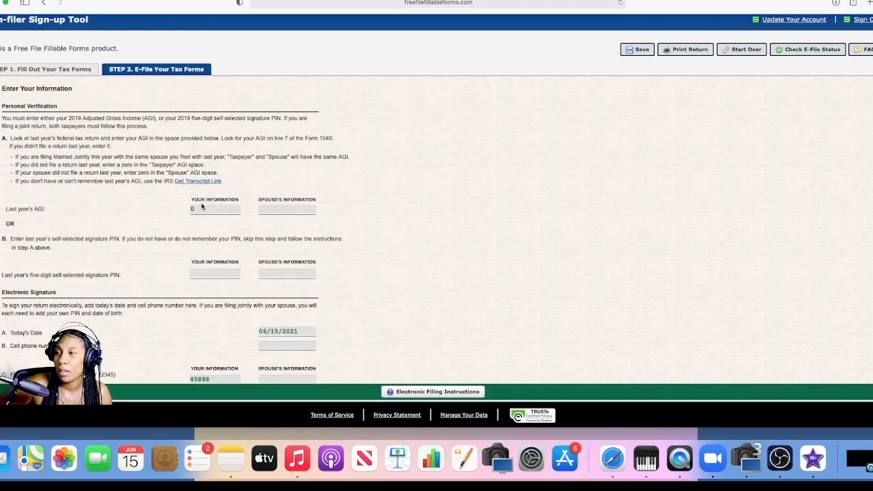
Step: Continue to e-file, enter and submit the captcha code, and leave the disclosure statement for the forms without transmitting the return
{"action": "scroll", "coordinate": [857, 135], "scroll_direction": "down", "scroll_amount": 5}
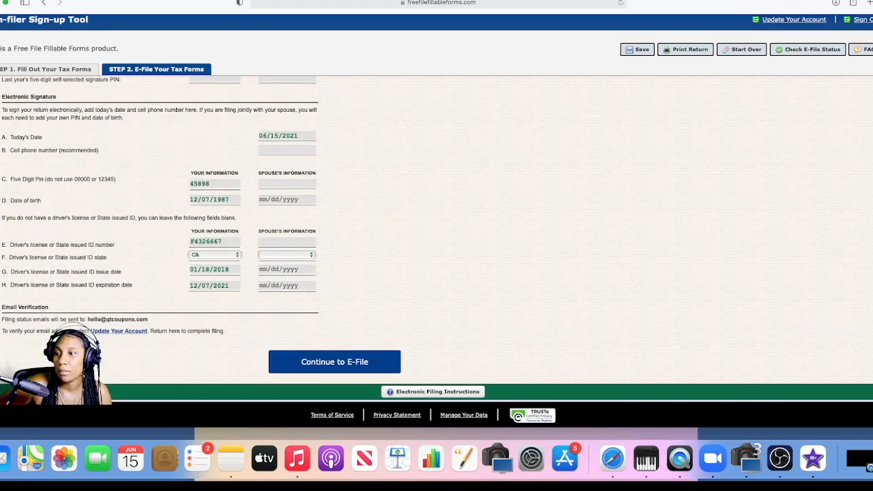
{"action": "left_click", "coordinate": [368, 362]}
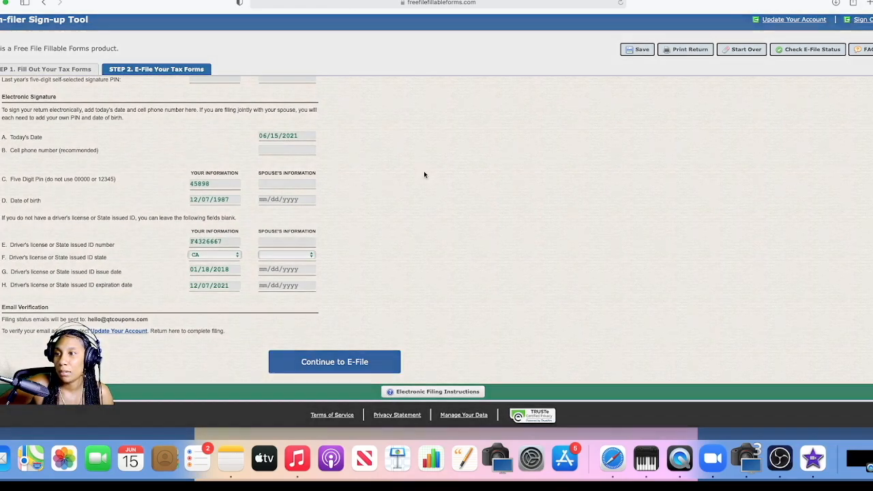
{"action": "left_click", "coordinate": [344, 167]}
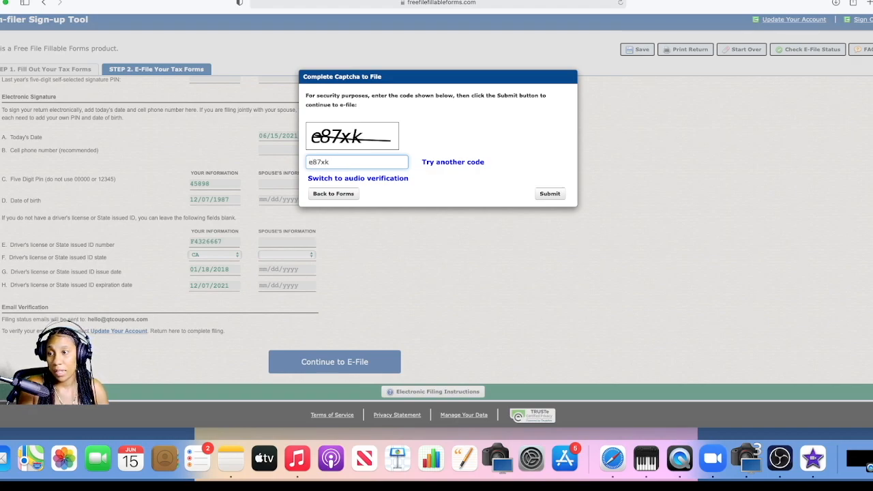
{"action": "left_click", "coordinate": [548, 194]}
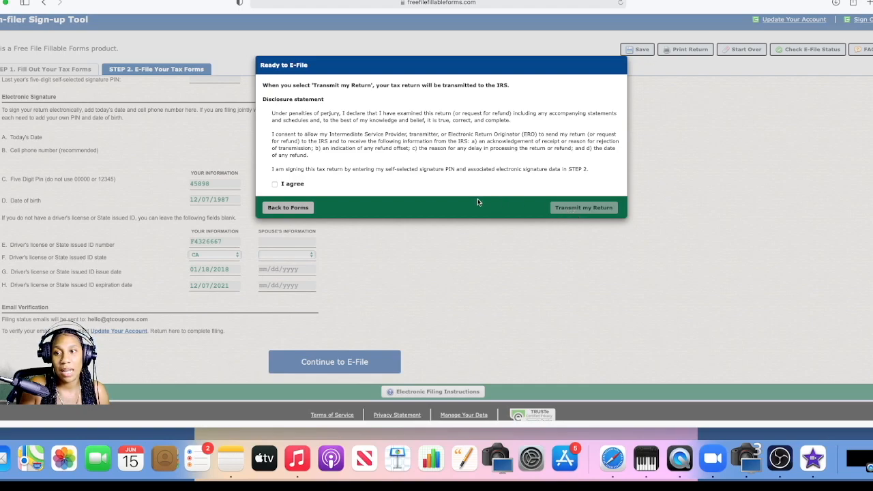
{"action": "left_click", "coordinate": [282, 208]}
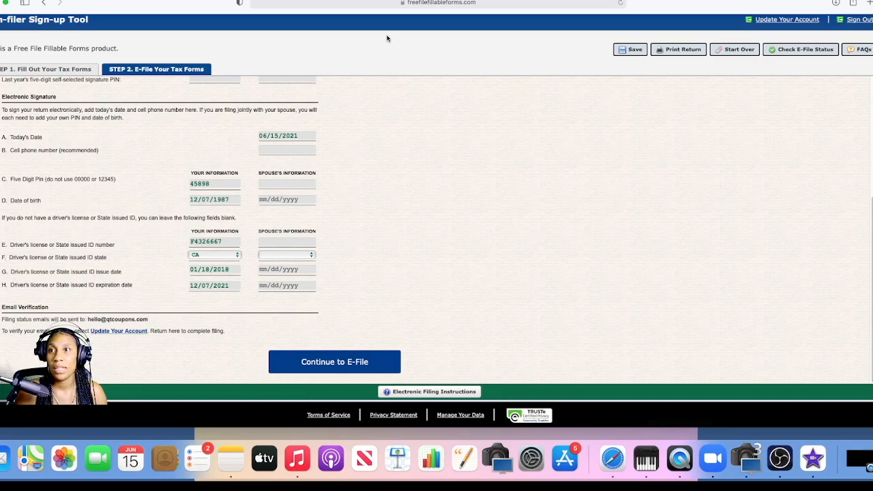
{"action": "left_click_drag", "start_coordinate": [637, 8], "coordinate": [636, 118]}
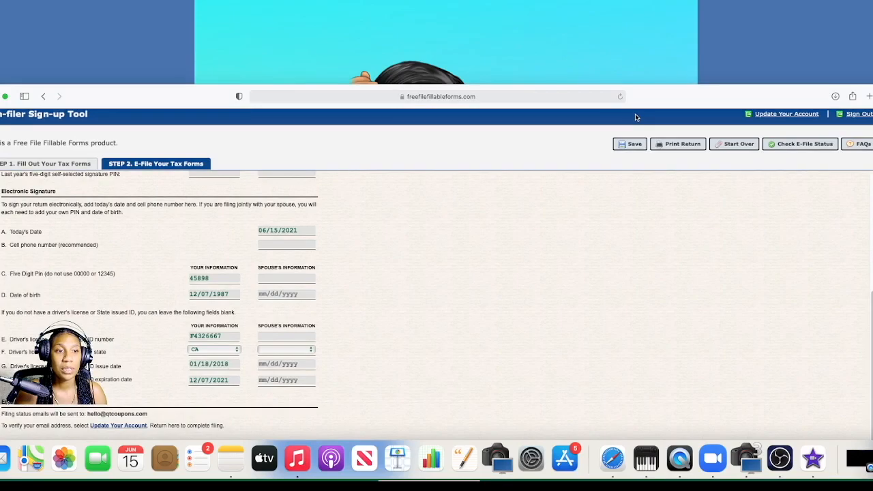
{"action": "left_click_drag", "start_coordinate": [635, 117], "coordinate": [627, 39]}
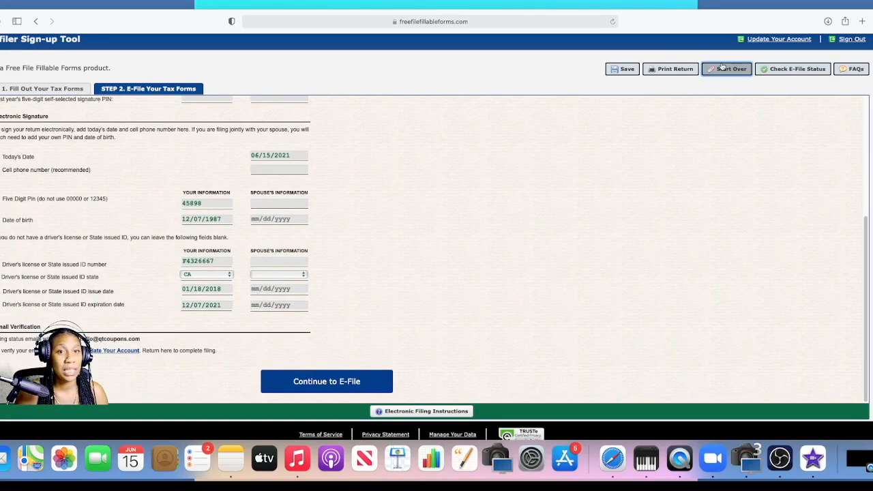
{"action": "left_click_drag", "start_coordinate": [867, 240], "coordinate": [867, 257]}
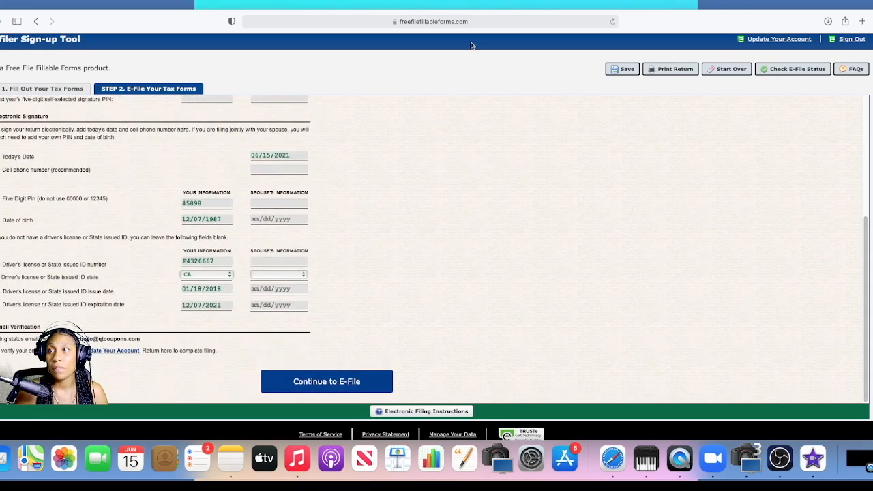
{"action": "left_click_drag", "start_coordinate": [674, 31], "coordinate": [719, 32]}
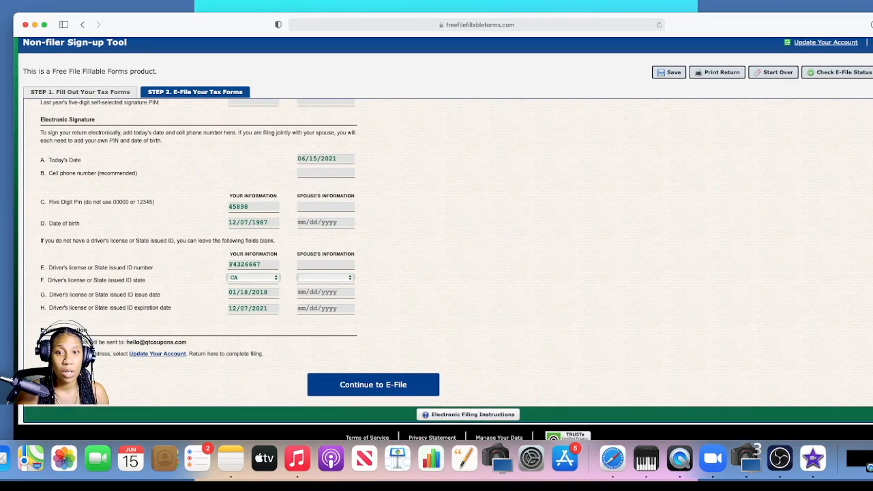
{"action": "scroll", "coordinate": [847, 256], "scroll_direction": "up", "scroll_amount": 5}
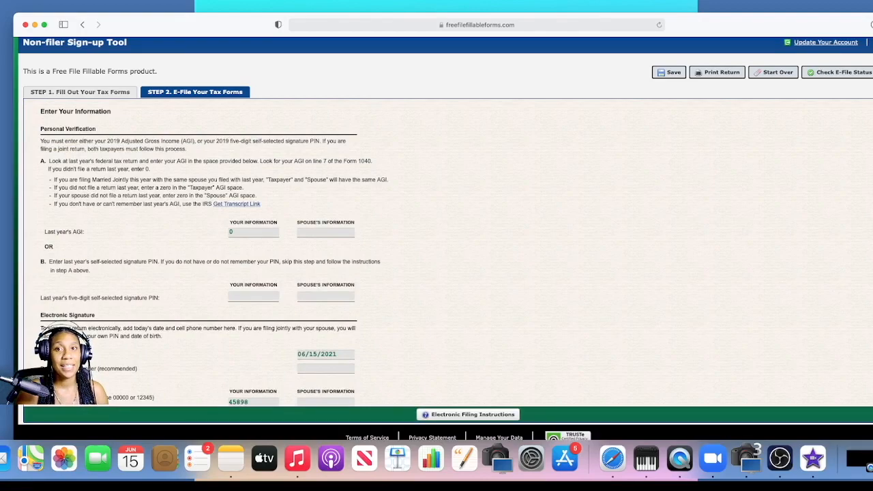